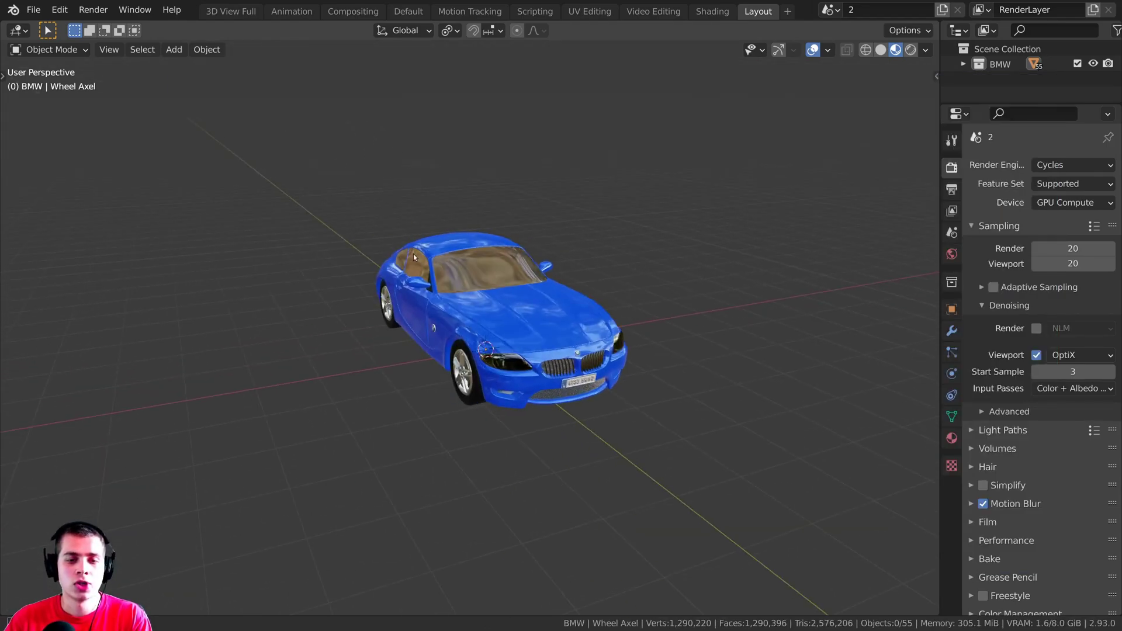
Step: Add a Sphere Empty at the car's centre
{"action": "middle_click_drag", "start_coordinate": [413, 253], "coordinate": [503, 243]}
{"action": "middle_click_drag", "start_coordinate": [567, 357], "coordinate": [671, 139]}
{"action": "scroll", "coordinate": [684, 138], "scroll_direction": "up", "scroll_amount": 2}
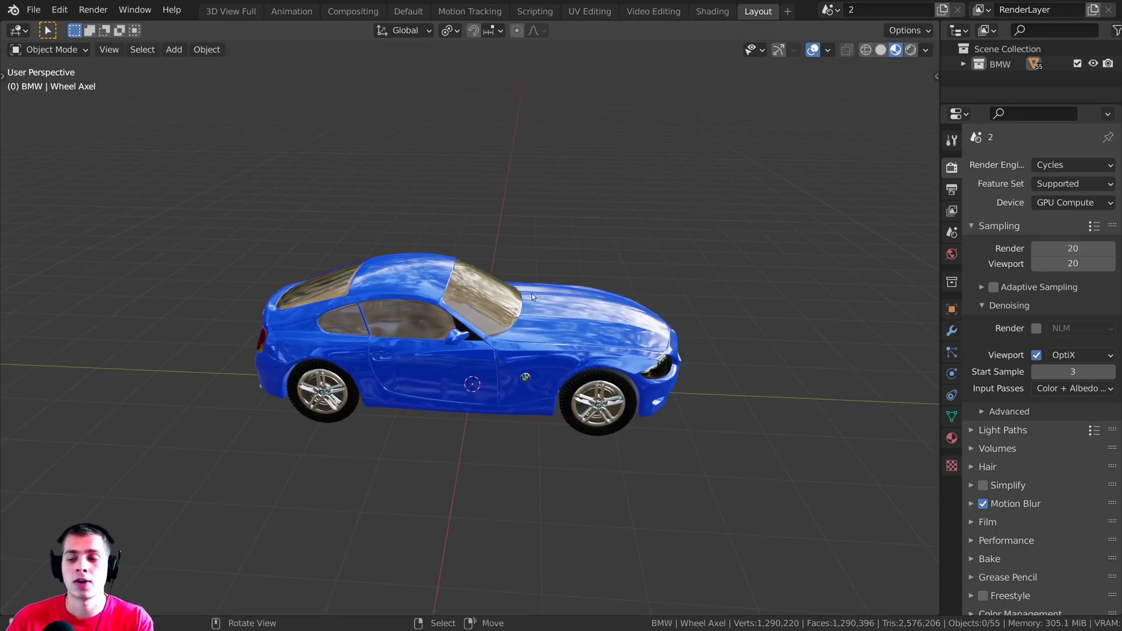
{"action": "middle_click_drag", "start_coordinate": [532, 294], "coordinate": [546, 250]}
{"action": "key", "text": "shift+a"}
{"action": "mouse_move", "coordinate": [500, 196]}
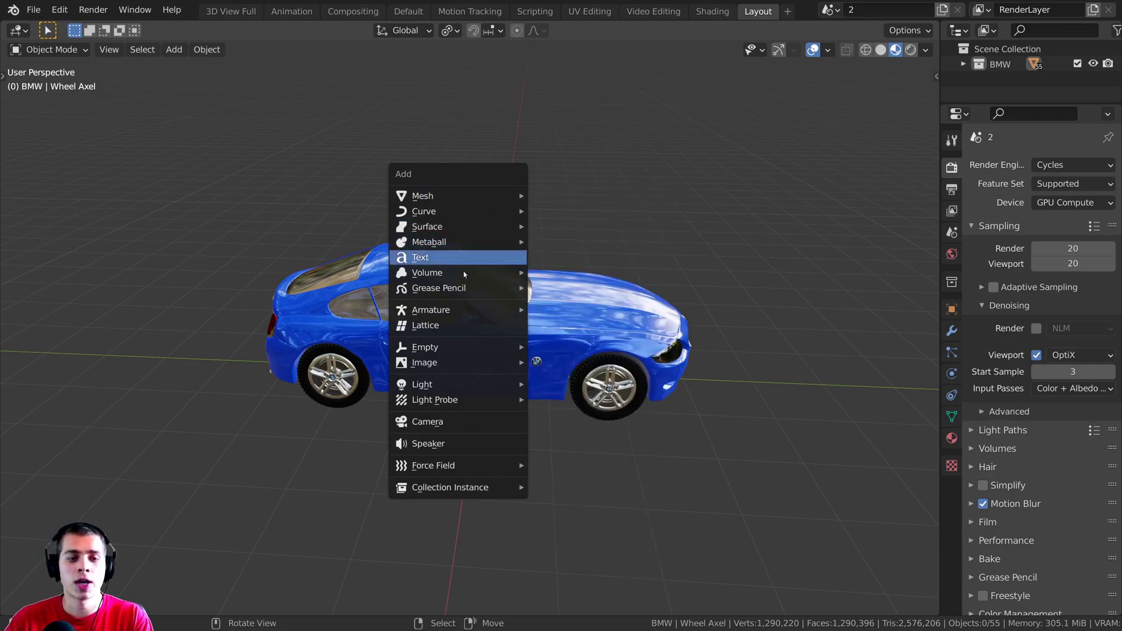
{"action": "mouse_move", "coordinate": [432, 351]}
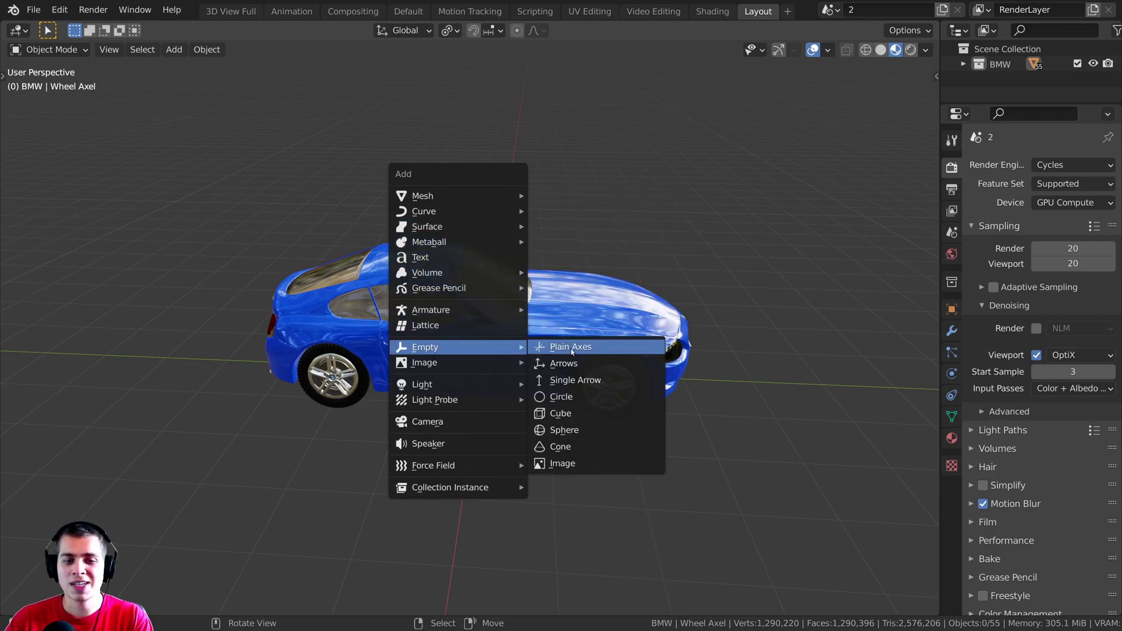
{"action": "left_click", "coordinate": [564, 430]}
{"action": "scroll", "coordinate": [581, 437], "scroll_direction": "down", "scroll_amount": 4}
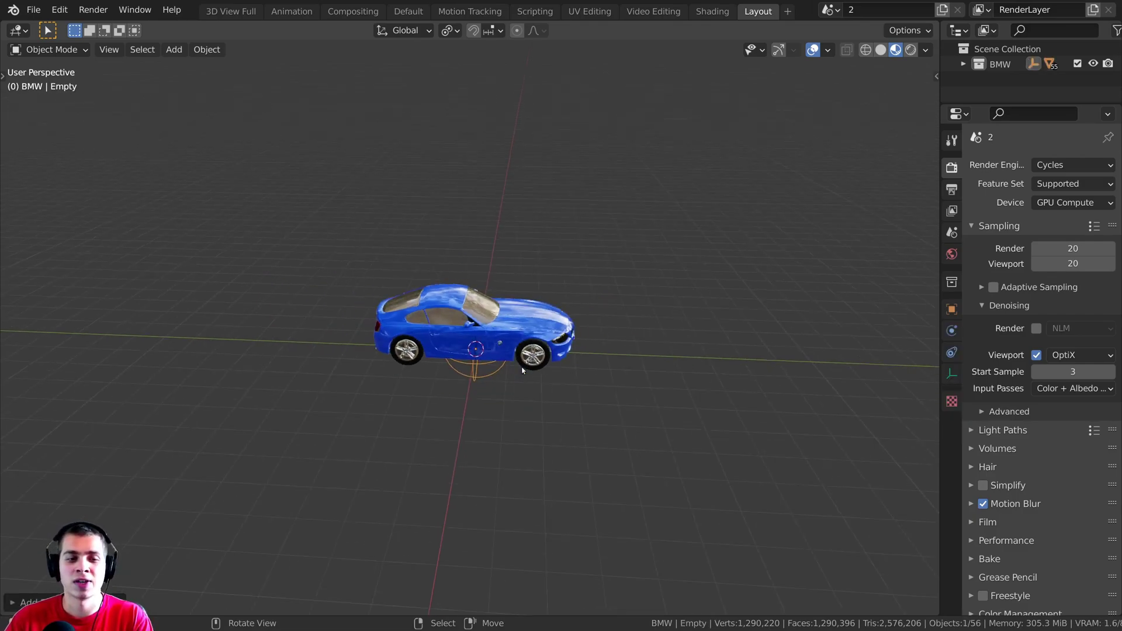
Step: Scale the sphere Empty to about 3.4 so it surrounds the car
{"action": "key", "text": "s"}
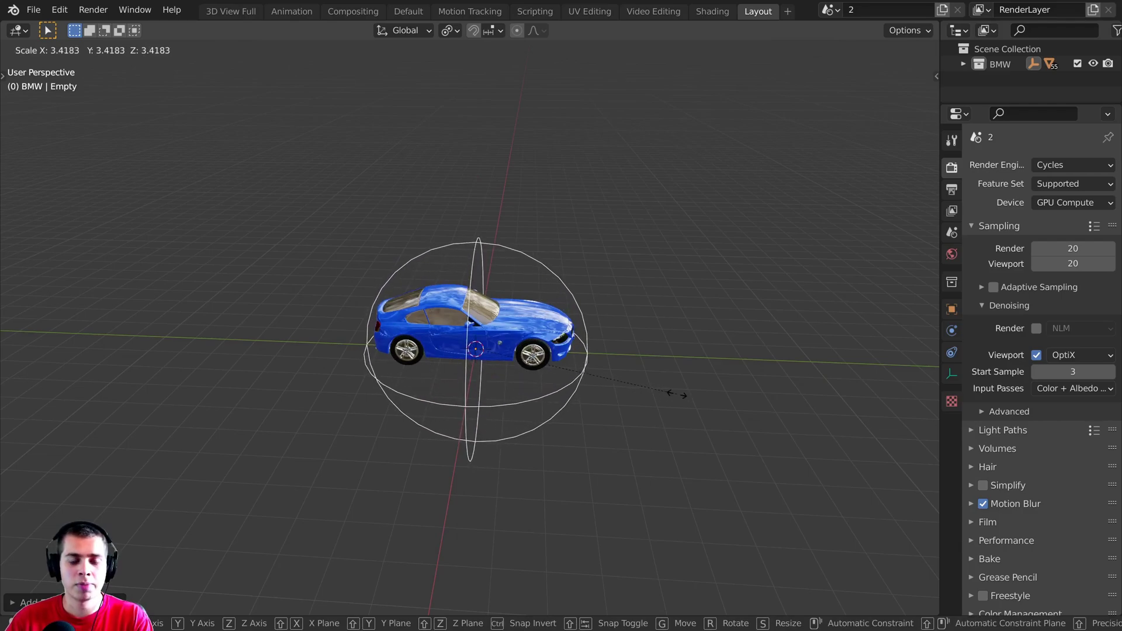
{"action": "left_click", "coordinate": [670, 388]}
{"action": "middle_click_drag", "start_coordinate": [671, 388], "coordinate": [612, 347]}
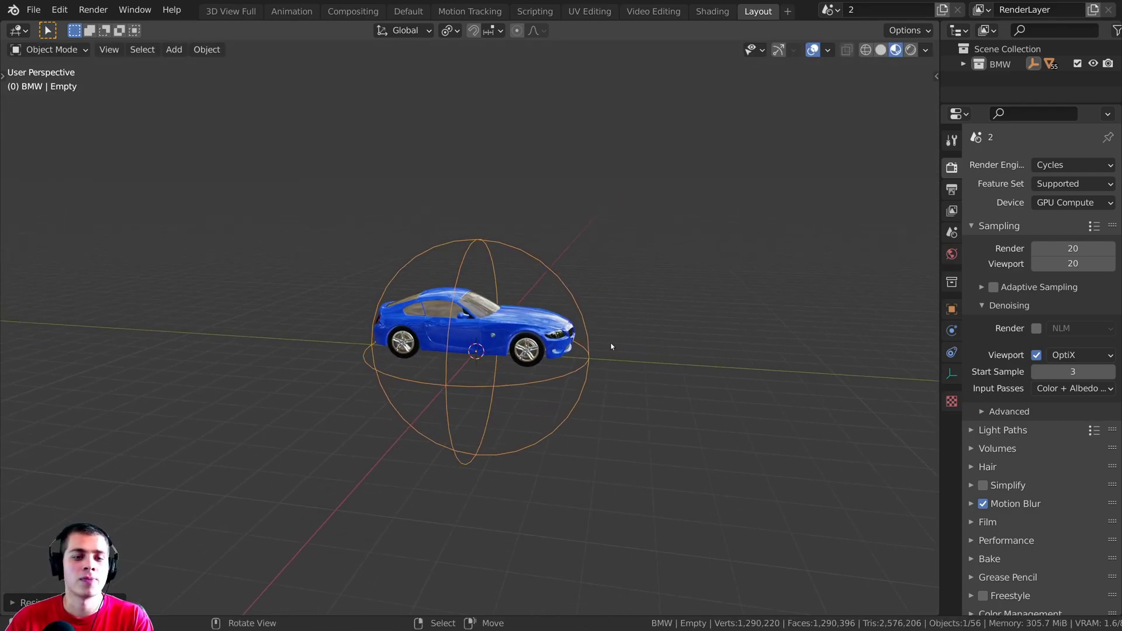
Step: Select all car parts with the sphere Empty active and parent them using Object (Keep Transform)
{"action": "left_click", "coordinate": [465, 310]}
{"action": "key", "text": "a"}
{"action": "key", "text": "g"}
{"action": "right_click", "coordinate": [406, 214]}
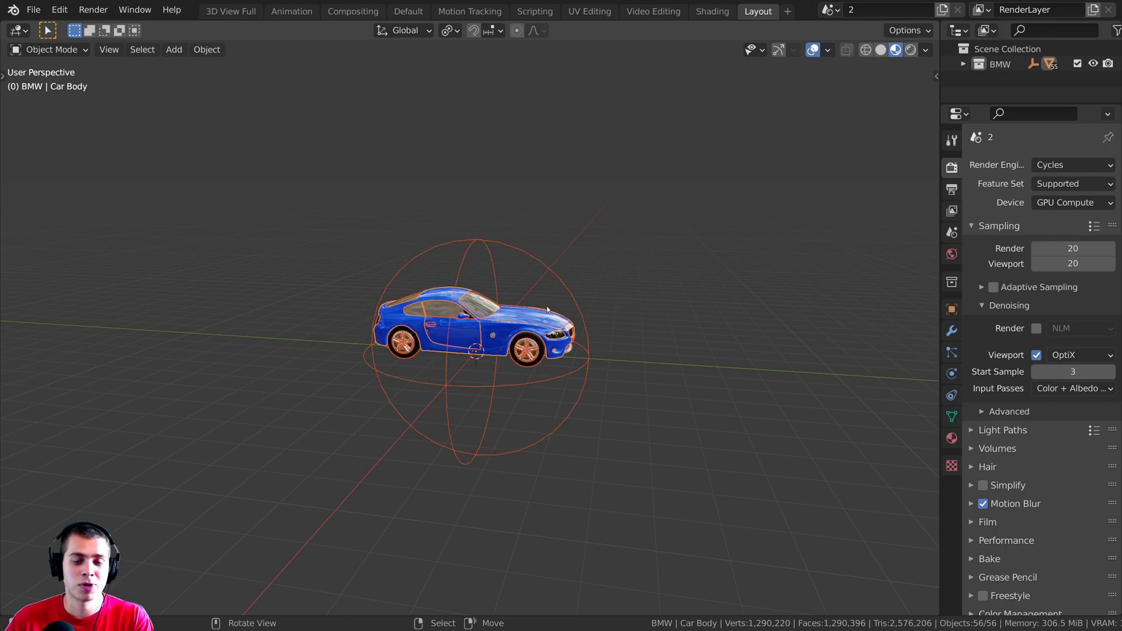
{"action": "scroll", "coordinate": [583, 310], "scroll_direction": "up", "scroll_amount": 4}
{"action": "key", "text": "g"}
{"action": "right_click", "coordinate": [481, 266]}
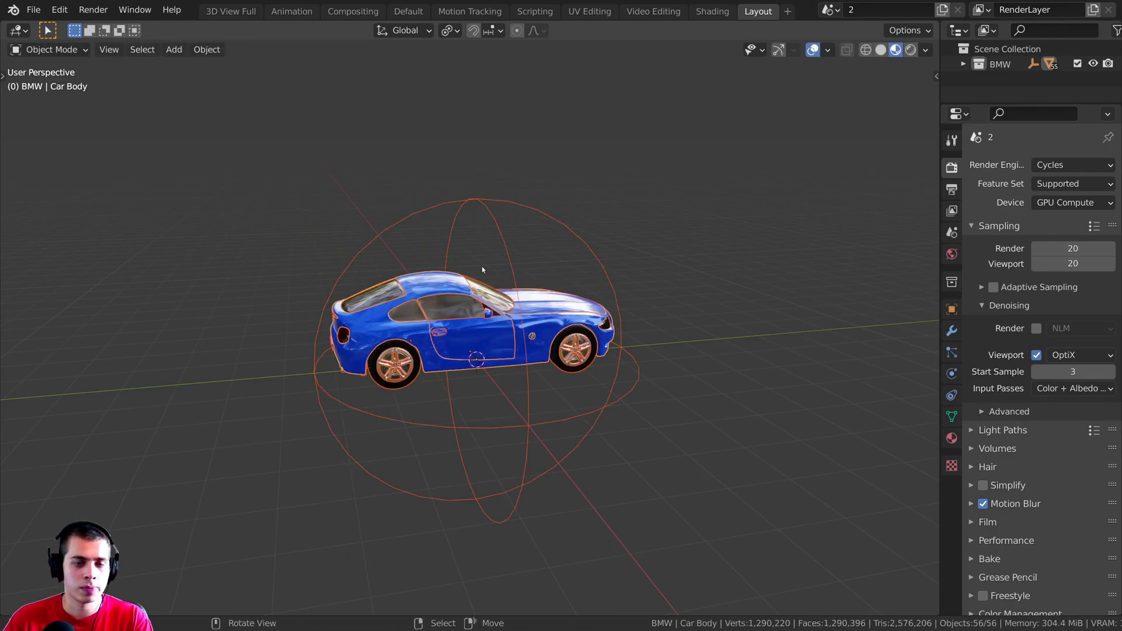
{"action": "middle_click_drag", "start_coordinate": [481, 265], "coordinate": [503, 222]}
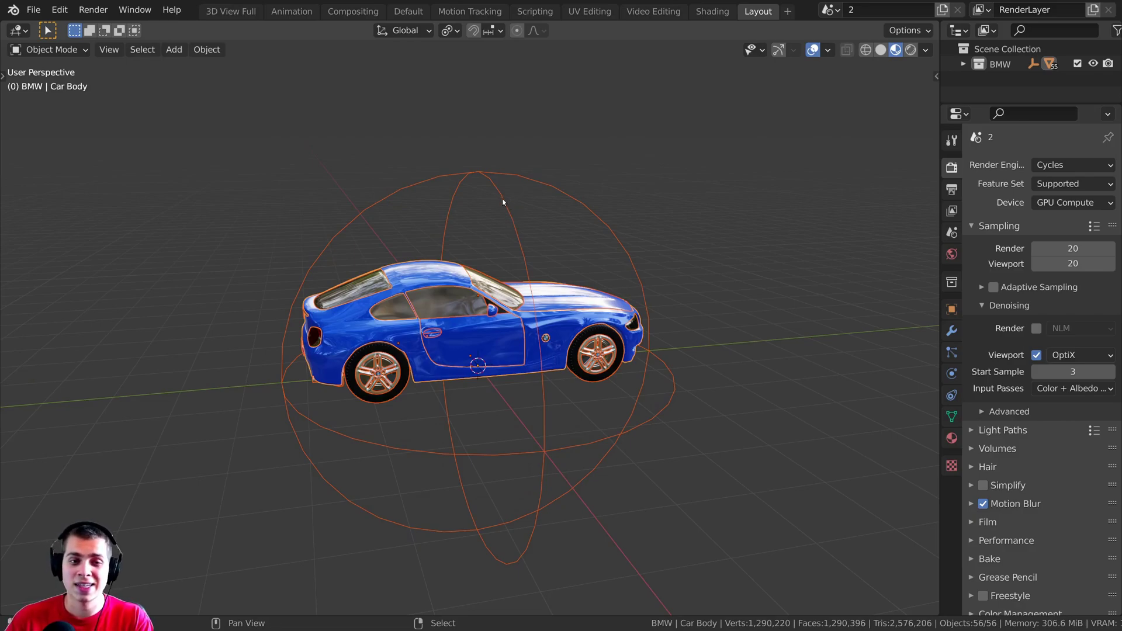
{"action": "left_click", "coordinate": [326, 251], "text": "shift"}
{"action": "scroll", "coordinate": [482, 242], "scroll_direction": "up", "scroll_amount": 3}
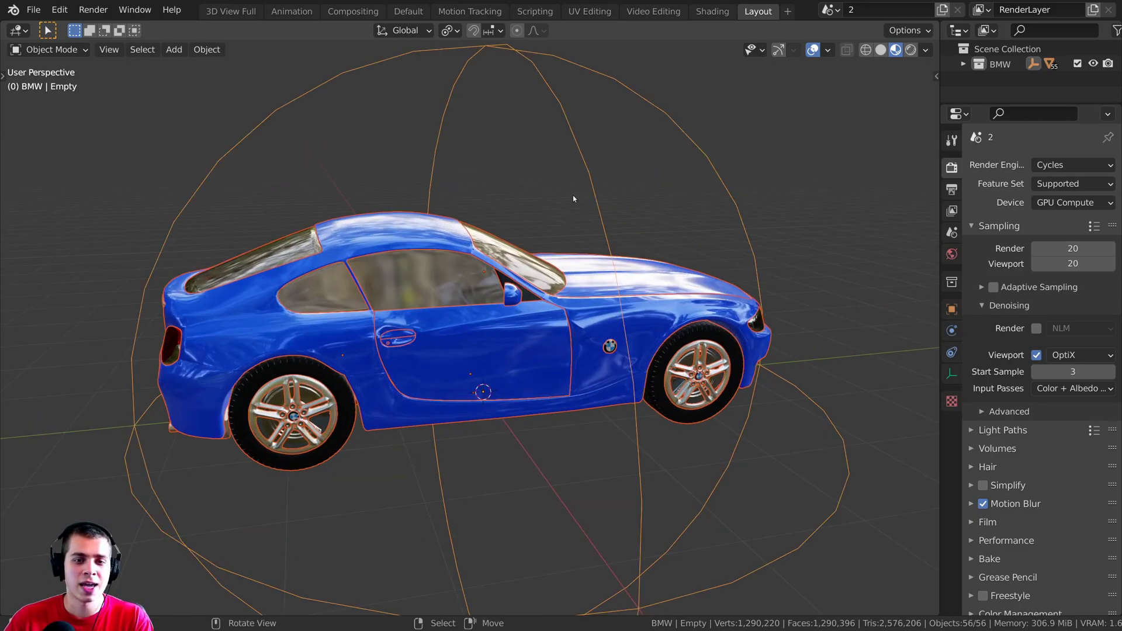
{"action": "scroll", "coordinate": [494, 191], "scroll_direction": "down", "scroll_amount": 1}
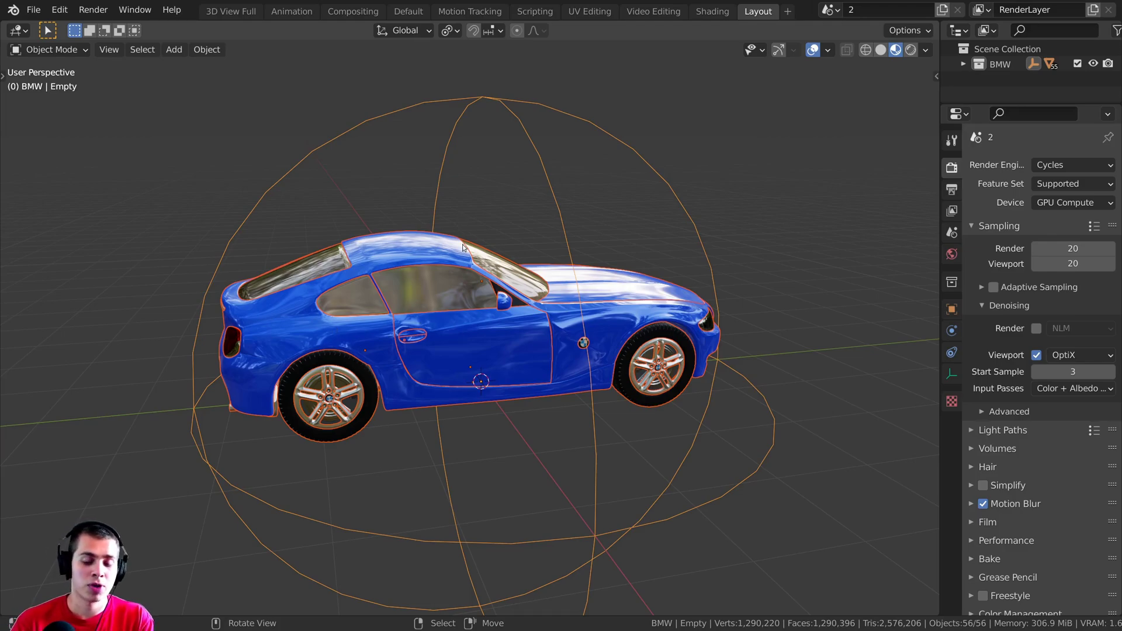
{"action": "key", "text": "ctrl+p"}
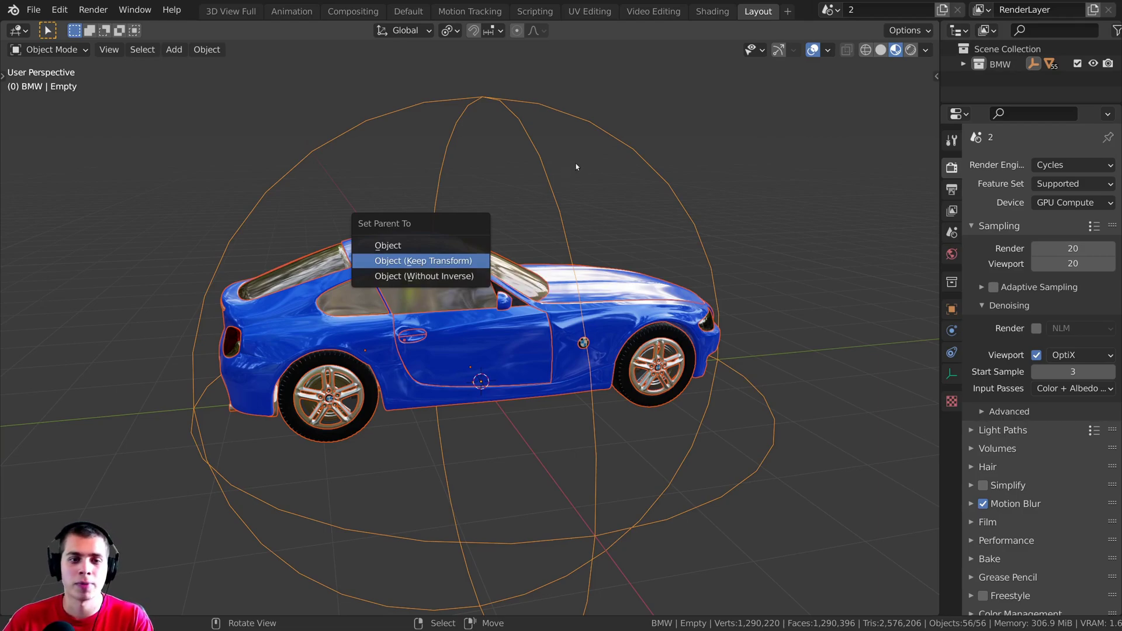
{"action": "left_click", "coordinate": [417, 260]}
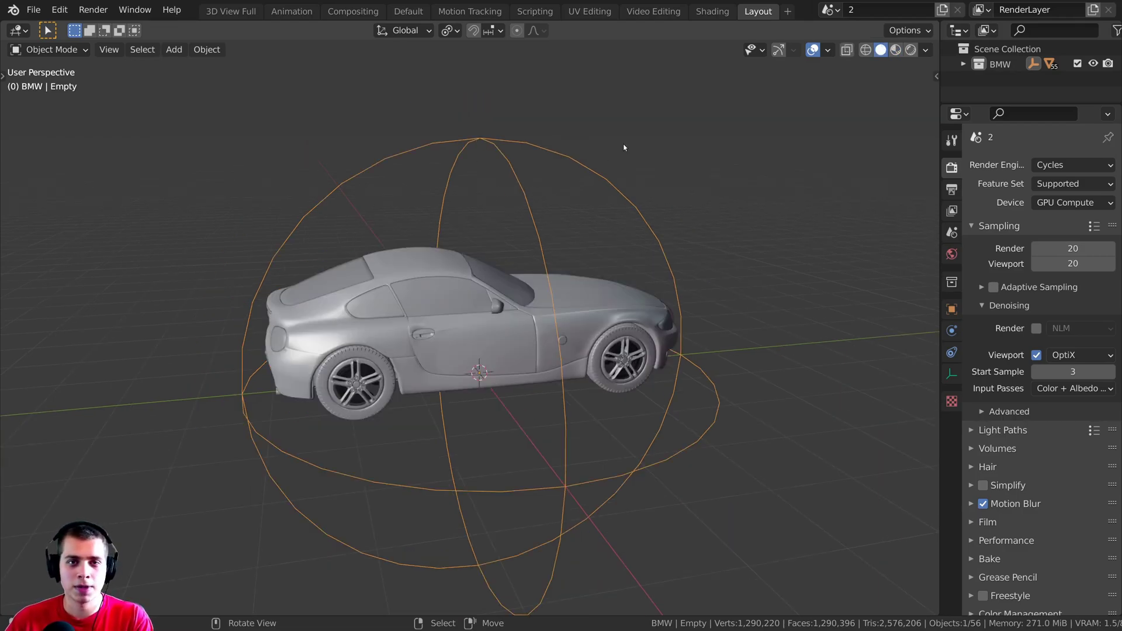
Step: Test that the car follows the Empty by trying move, scale and a Z rotation
{"action": "key", "text": "r"}
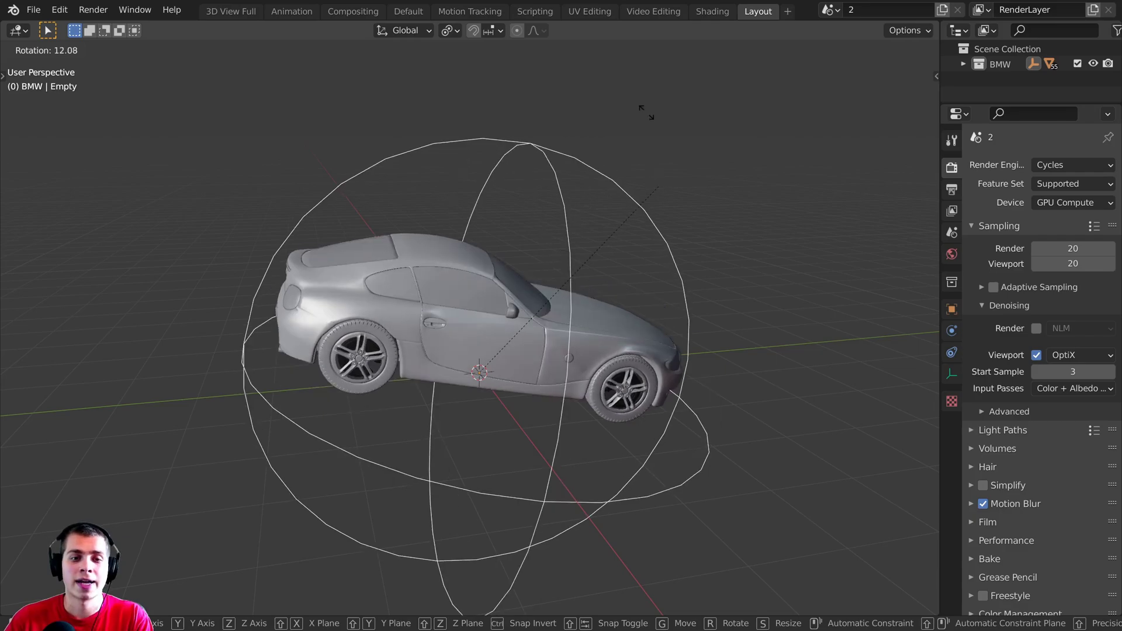
{"action": "key", "text": "g"}
{"action": "key", "text": "Escape"}
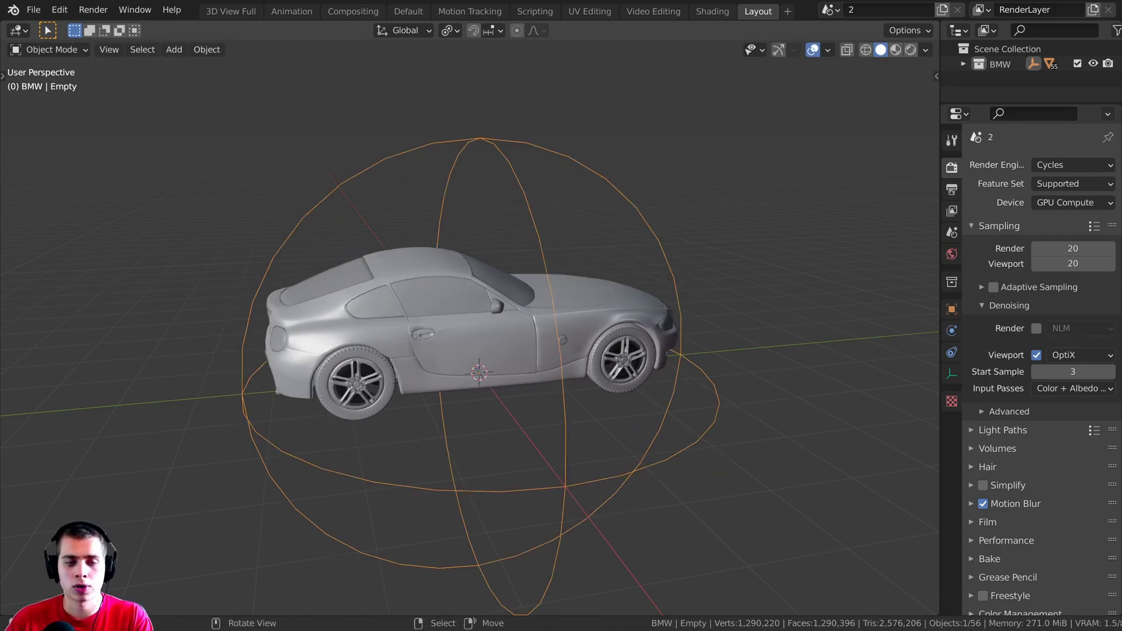
{"action": "key", "text": "s"}
{"action": "key", "text": "Escape"}
{"action": "key", "text": "g"}
{"action": "key", "text": "z"}
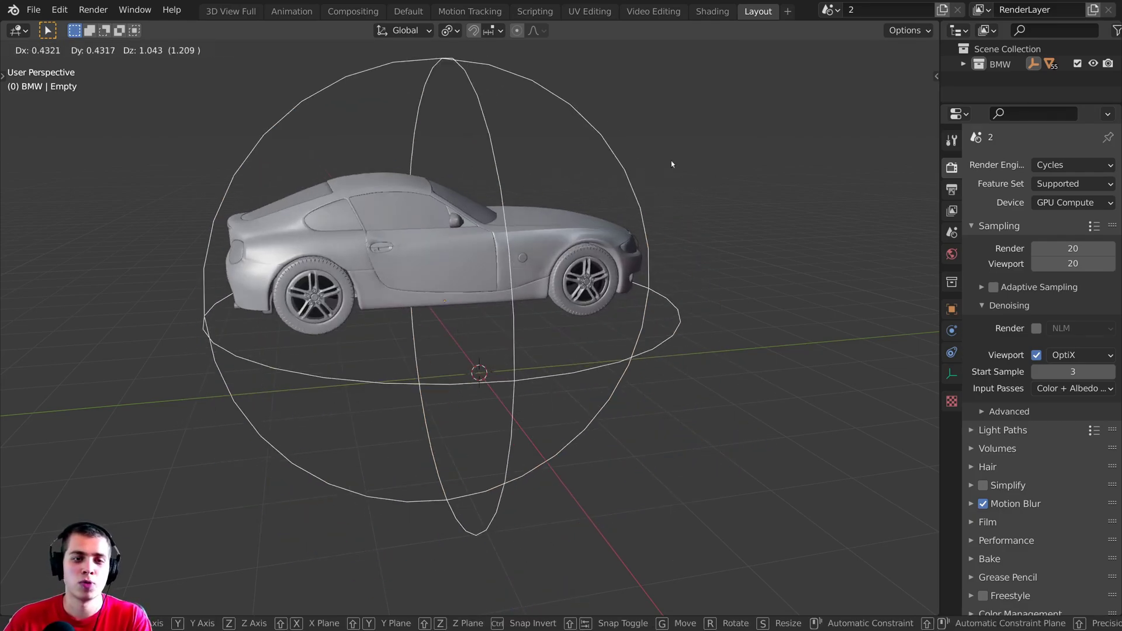
{"action": "key", "text": "r"}
{"action": "key", "text": "z"}
{"action": "left_click", "coordinate": [683, 240]}
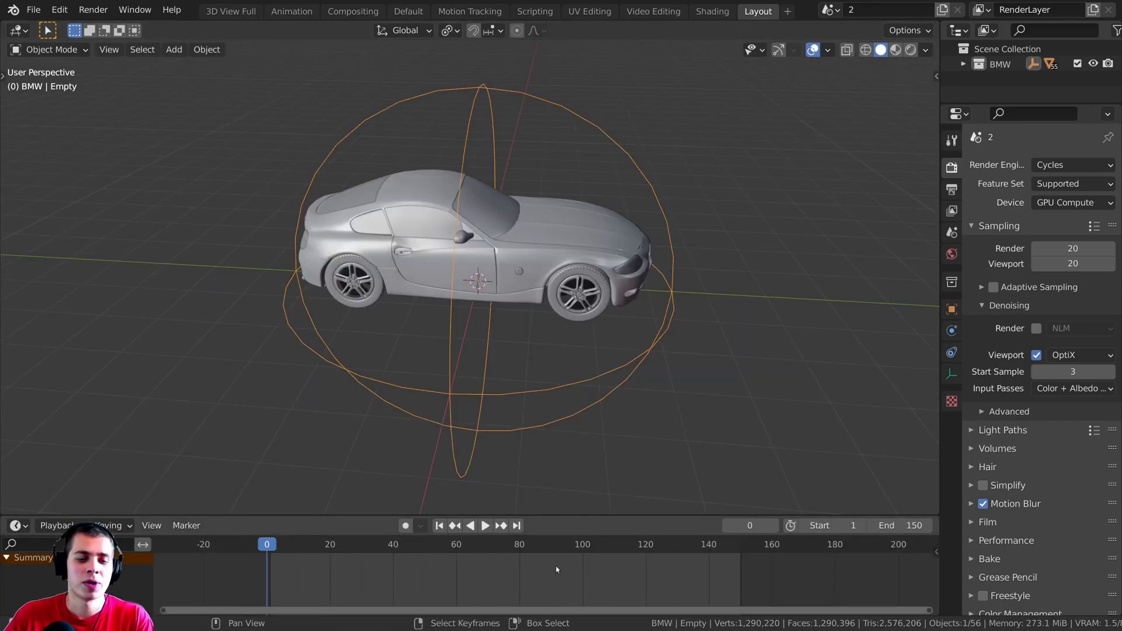
Step: Insert a rotation keyframe for the sphere Empty at frame 1
{"action": "scroll", "coordinate": [369, 540], "scroll_direction": "up", "scroll_amount": 3}
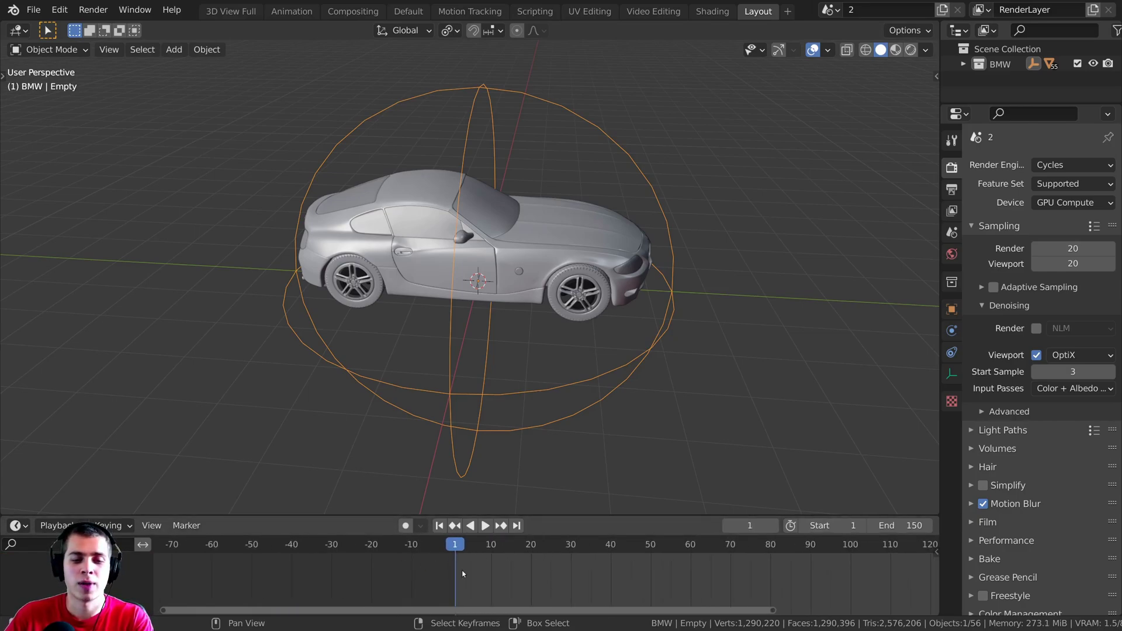
{"action": "scroll", "coordinate": [463, 573], "scroll_direction": "down", "scroll_amount": 2}
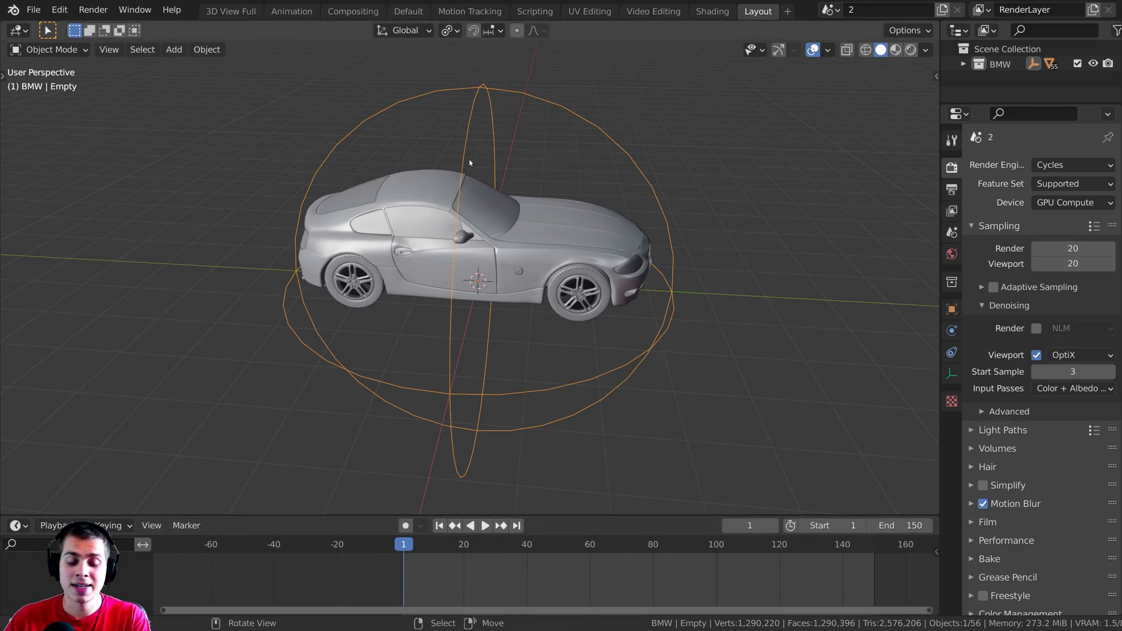
{"action": "key", "text": "i"}
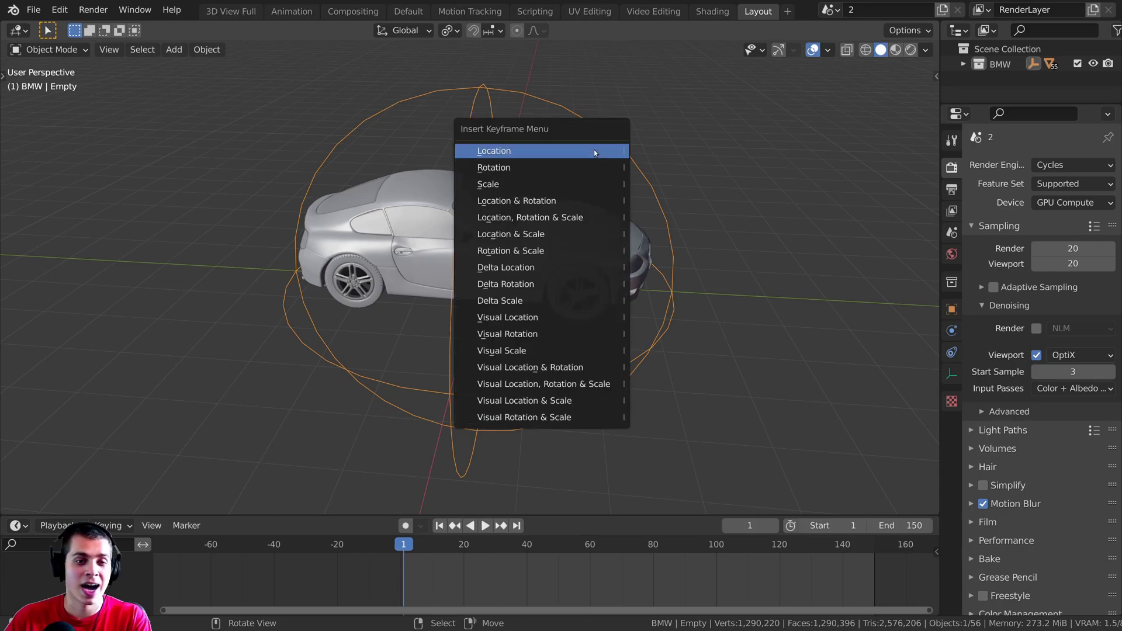
{"action": "left_click", "coordinate": [550, 167]}
{"action": "middle_click_drag", "start_coordinate": [403, 544], "coordinate": [331, 544]}
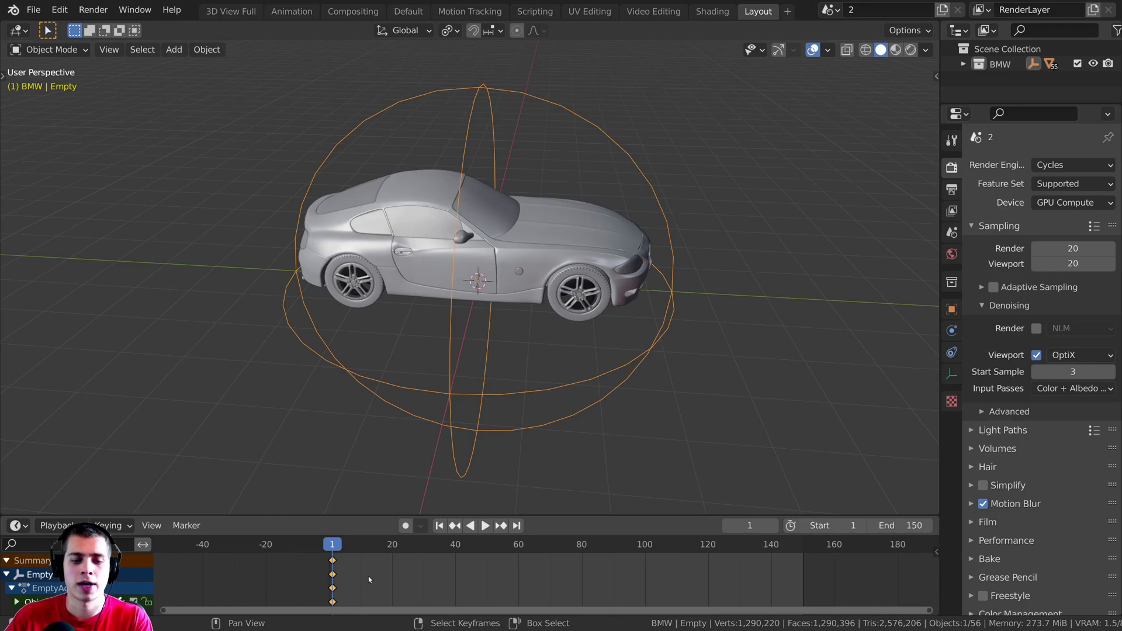
{"action": "scroll", "coordinate": [668, 576], "scroll_direction": "up", "scroll_amount": 2}
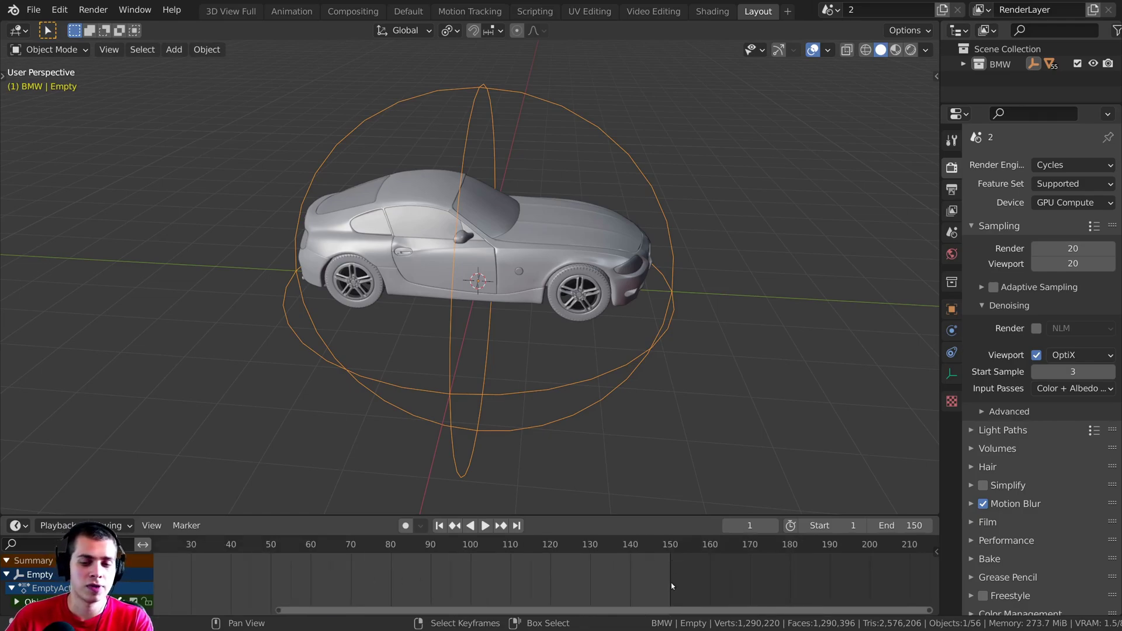
Step: Jump to the last frame and confirm the End frame reads 150
{"action": "key", "text": "shift+Right"}
{"action": "scroll", "coordinate": [639, 568], "scroll_direction": "up", "scroll_amount": 2}
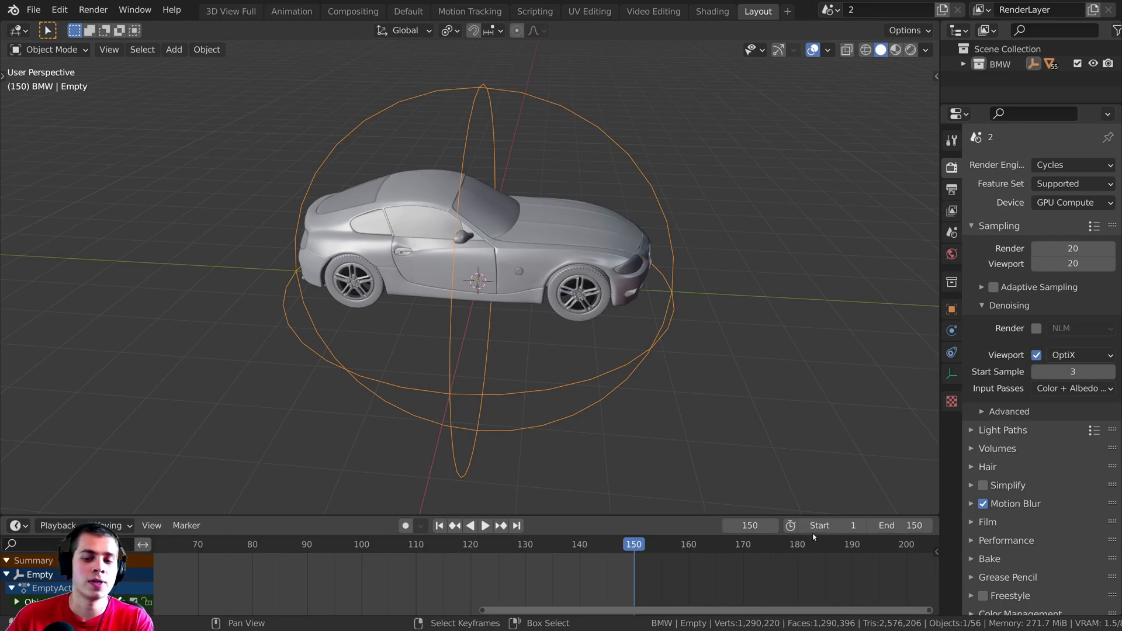
{"action": "double_click", "coordinate": [902, 525]}
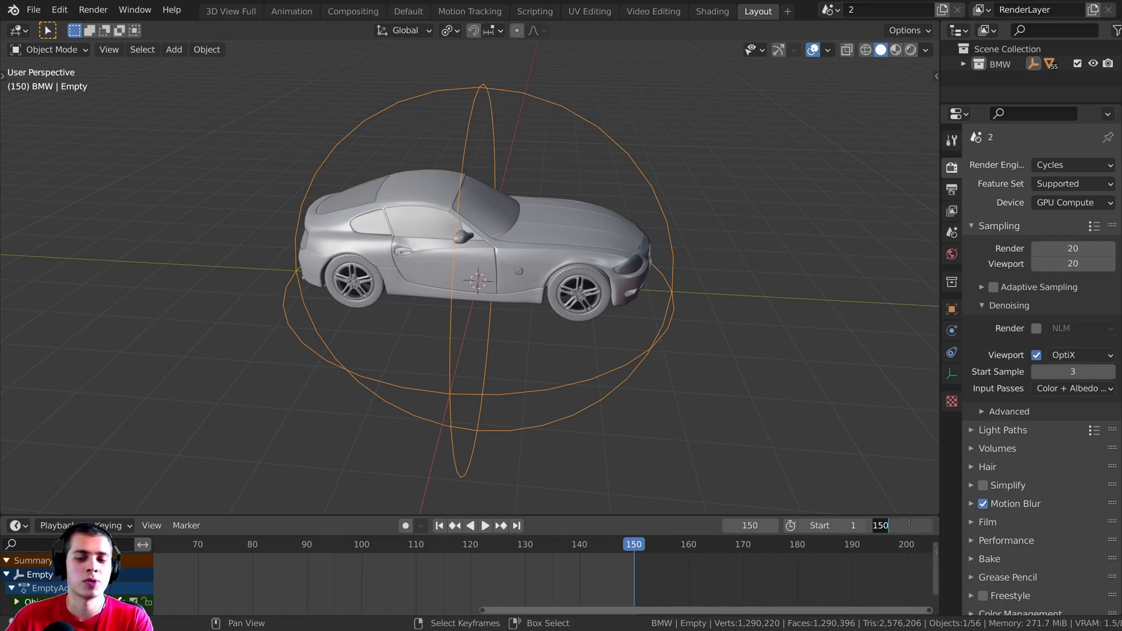
{"action": "key", "text": "Return"}
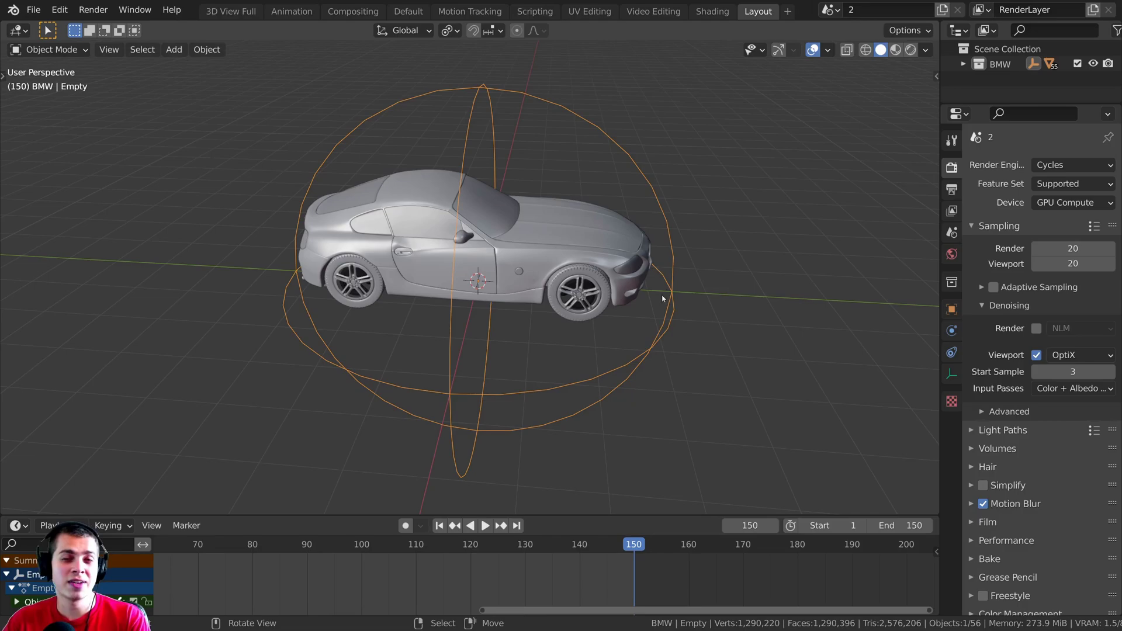
Step: At frame 151, rotate the Empty 360° around Z and keyframe its rotation
{"action": "key", "text": "Right"}
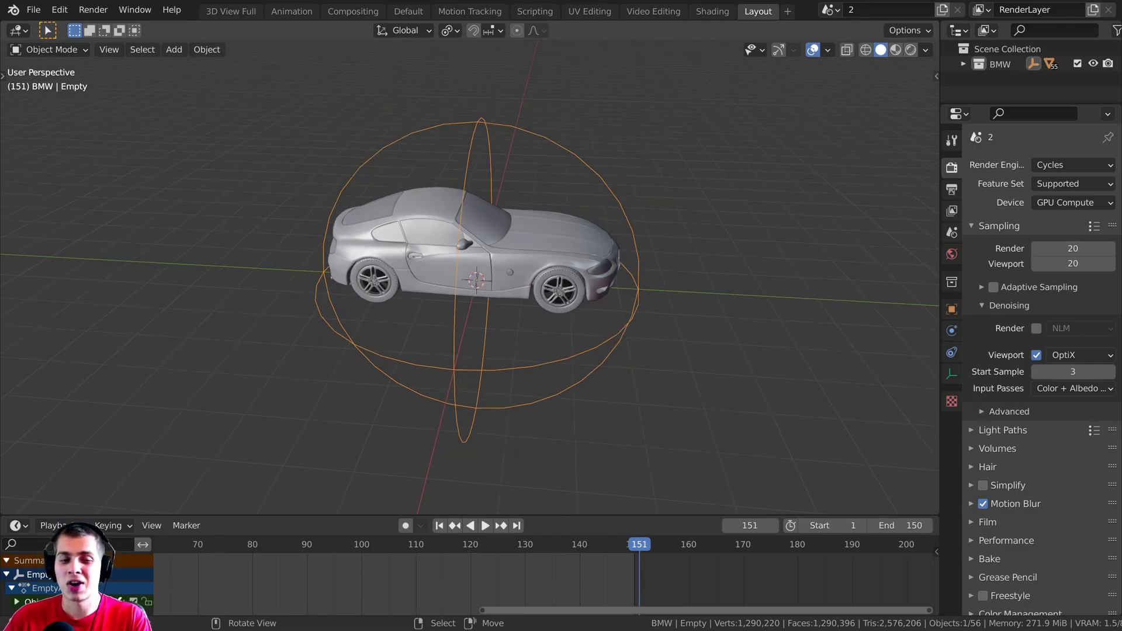
{"action": "key", "text": "r"}
{"action": "key", "text": "z"}
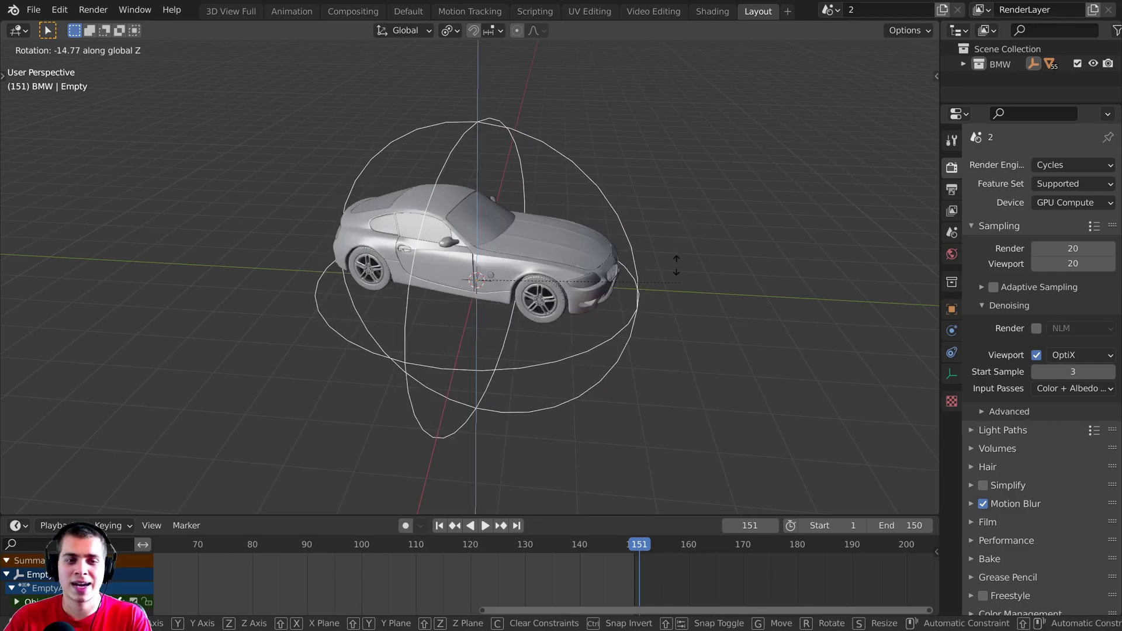
{"action": "type", "text": "360"}
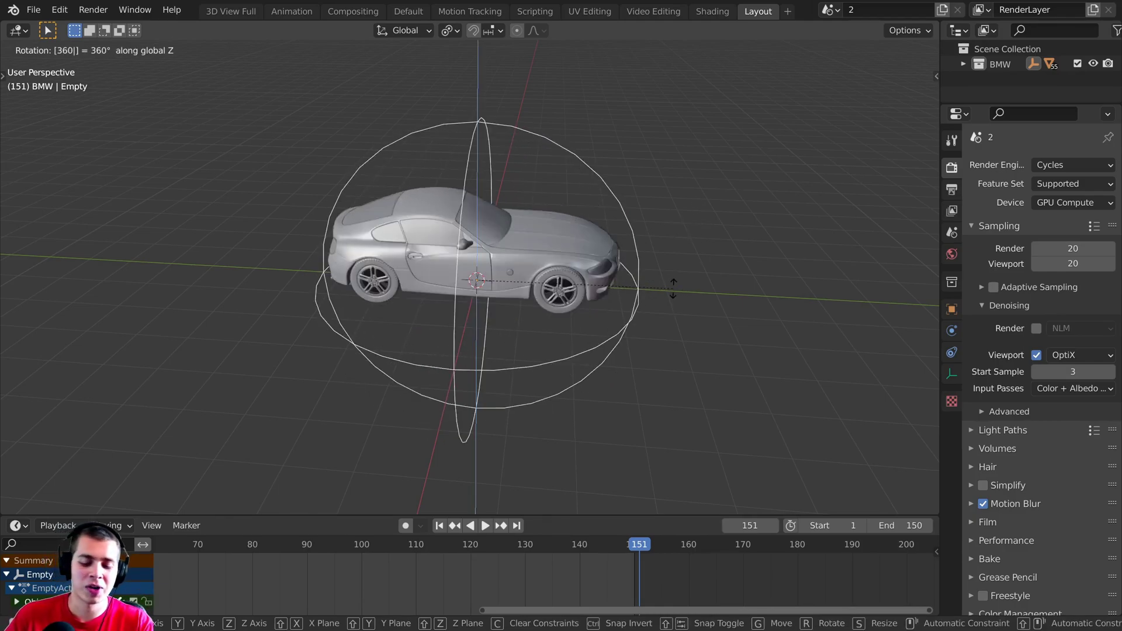
{"action": "key", "text": "Return"}
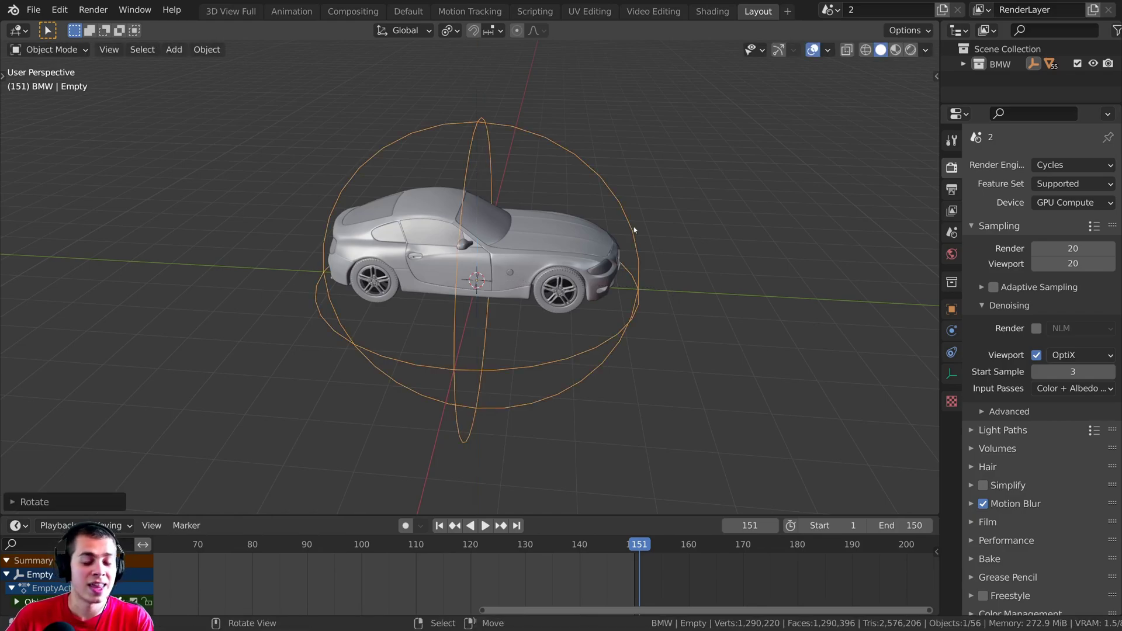
{"action": "key", "text": "i"}
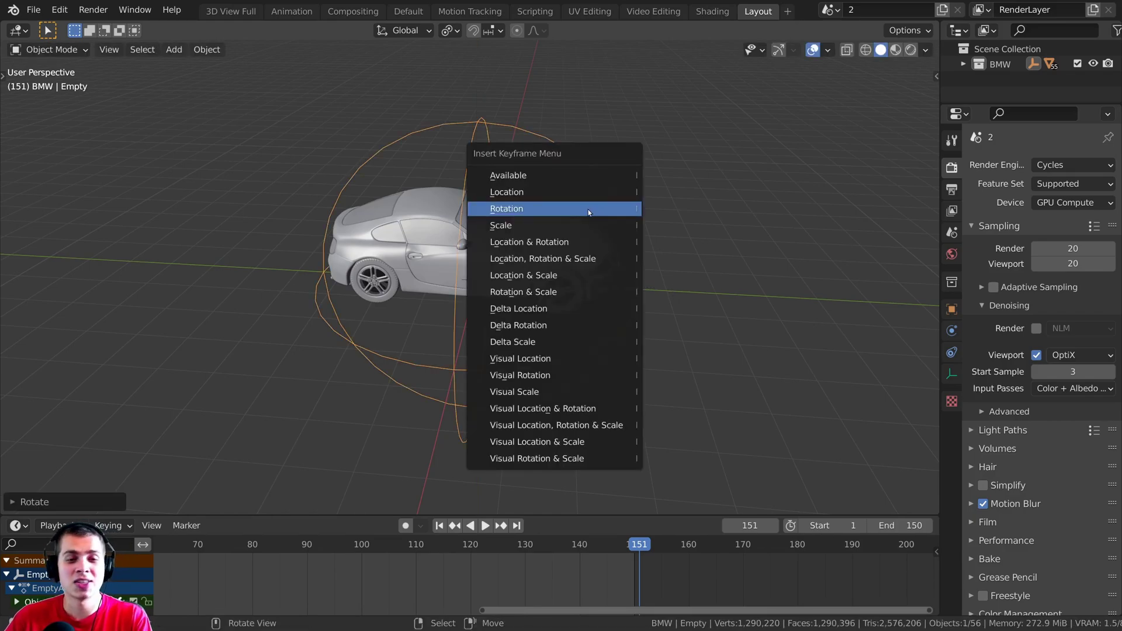
{"action": "left_click", "coordinate": [588, 209]}
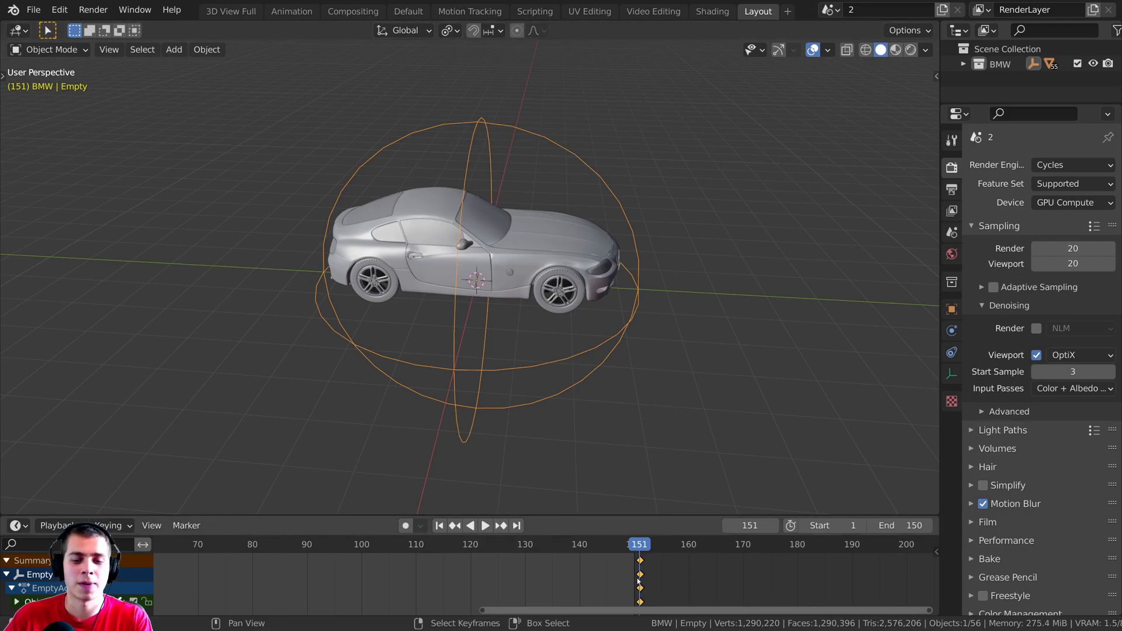
Step: Step back to frame 150 and play the animation to check the spin
{"action": "scroll", "coordinate": [638, 581], "scroll_direction": "up", "scroll_amount": 5}
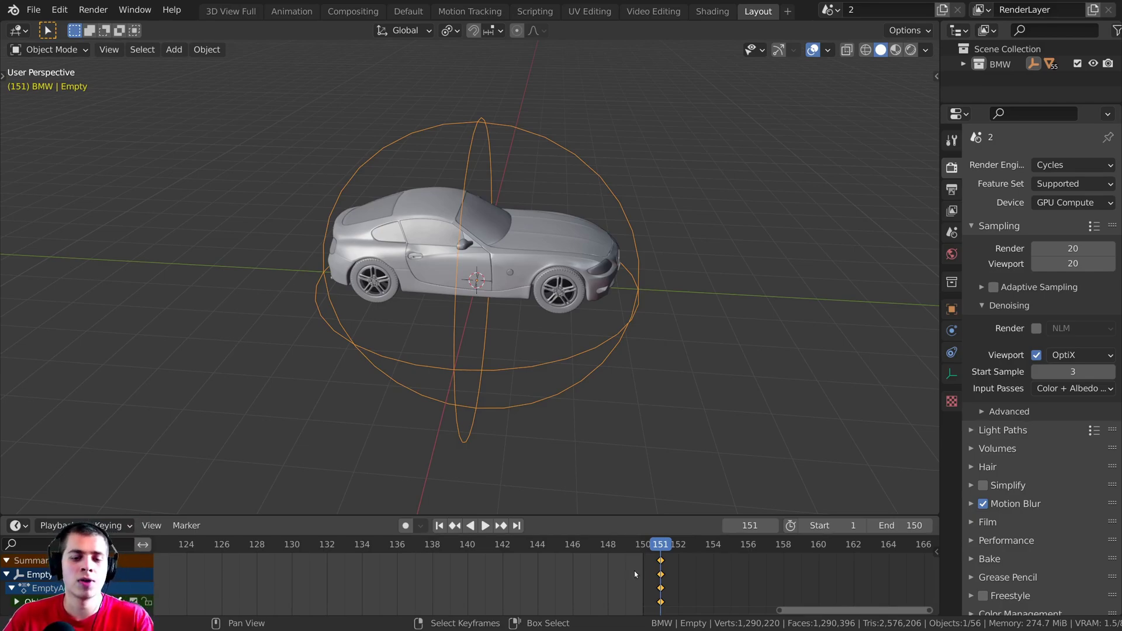
{"action": "key", "text": "Left"}
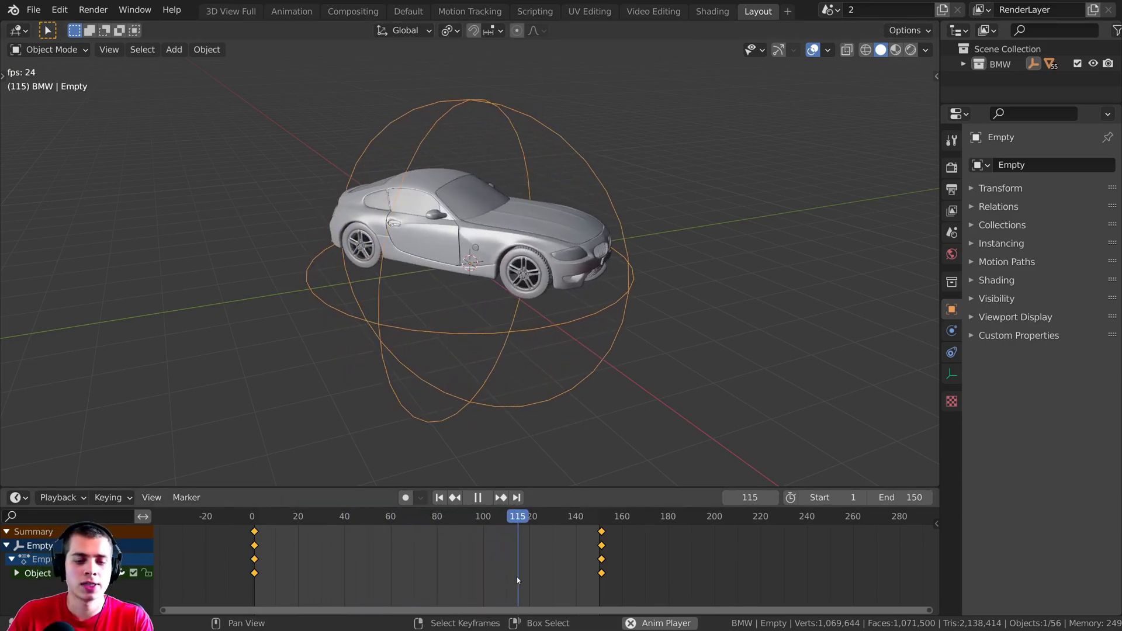
{"action": "key", "text": "space"}
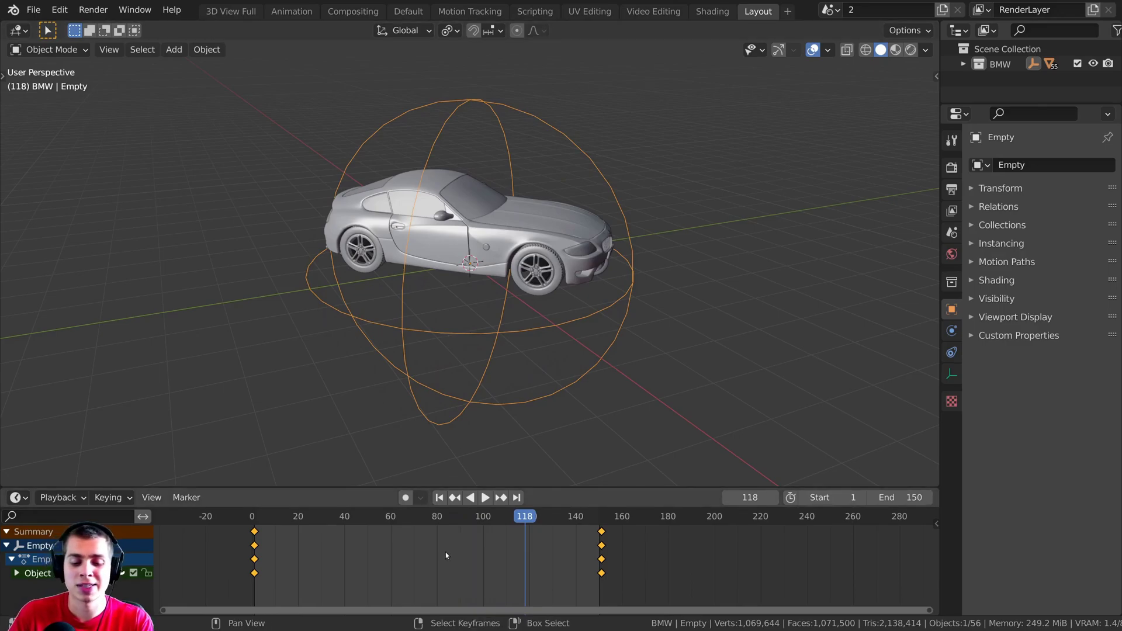
{"action": "key", "text": "t"}
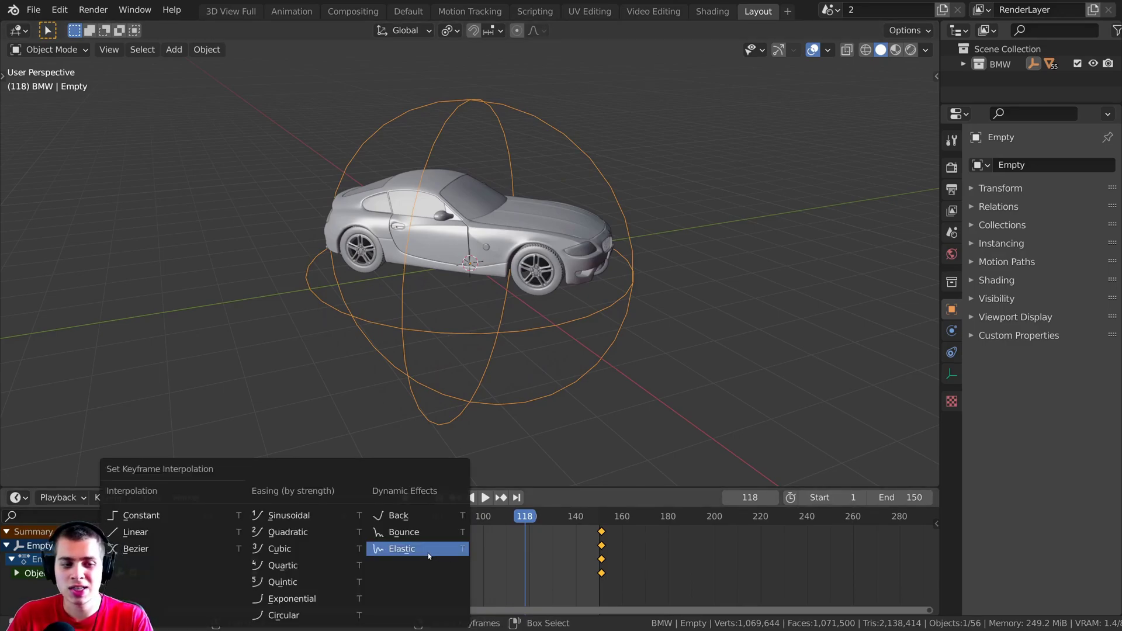
Step: Set the rotation keyframes to Linear interpolation and play back to check the steady spin
{"action": "left_click", "coordinate": [153, 532]}
{"action": "key", "text": "t"}
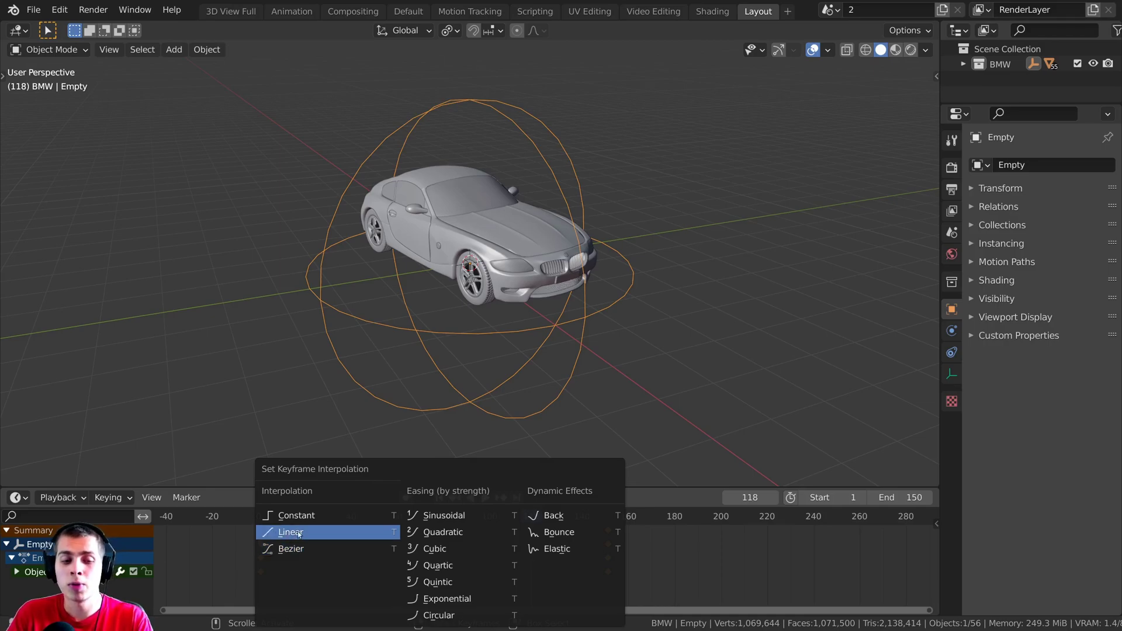
{"action": "left_click", "coordinate": [297, 533]}
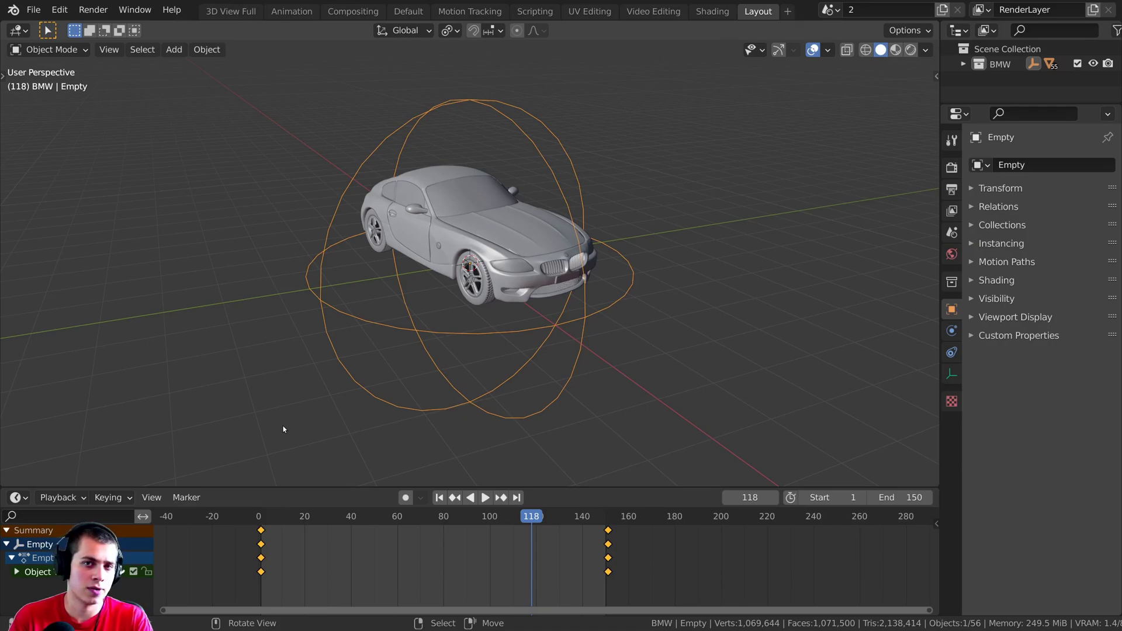
{"action": "key", "text": "space"}
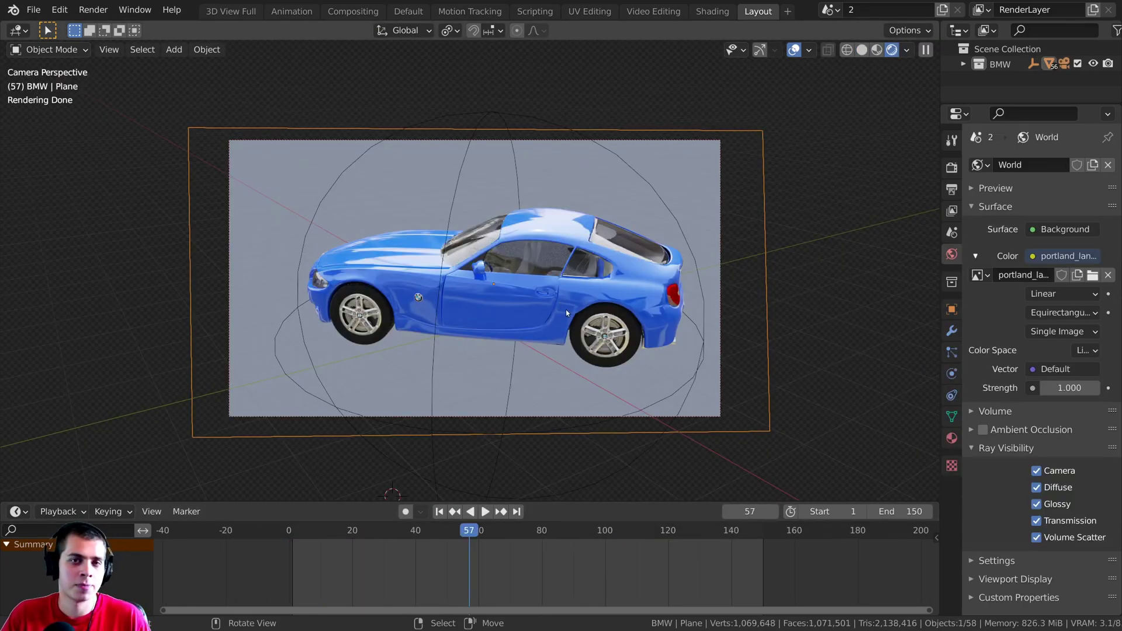
Step: Preview the rendered turntable and keep PNG as the output file format
{"action": "left_click", "coordinate": [484, 511]}
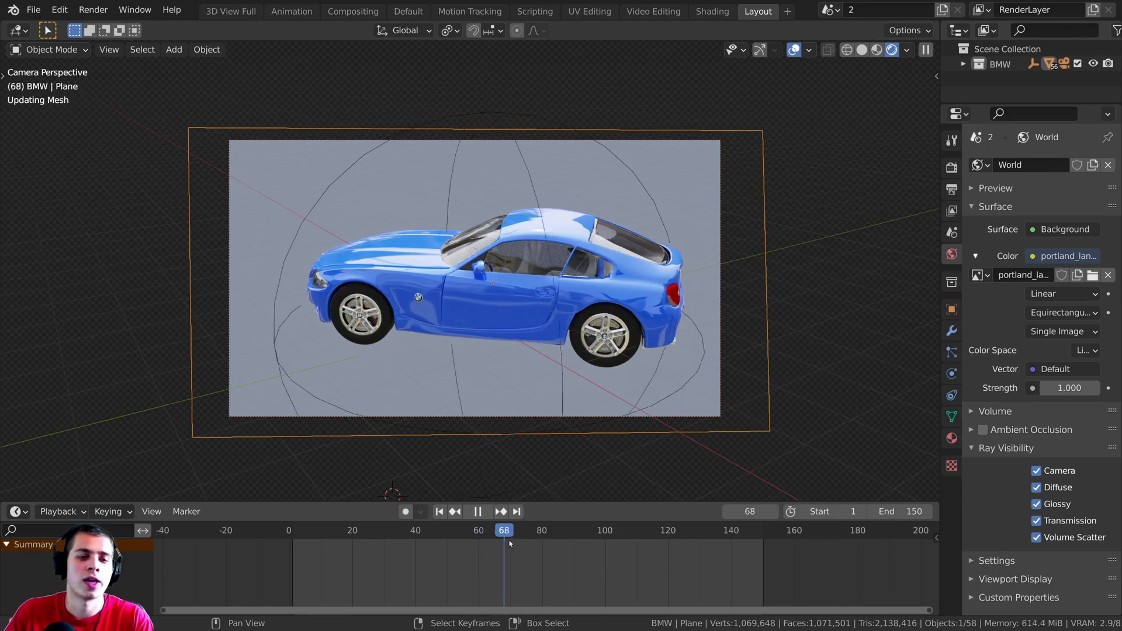
{"action": "key", "text": "space"}
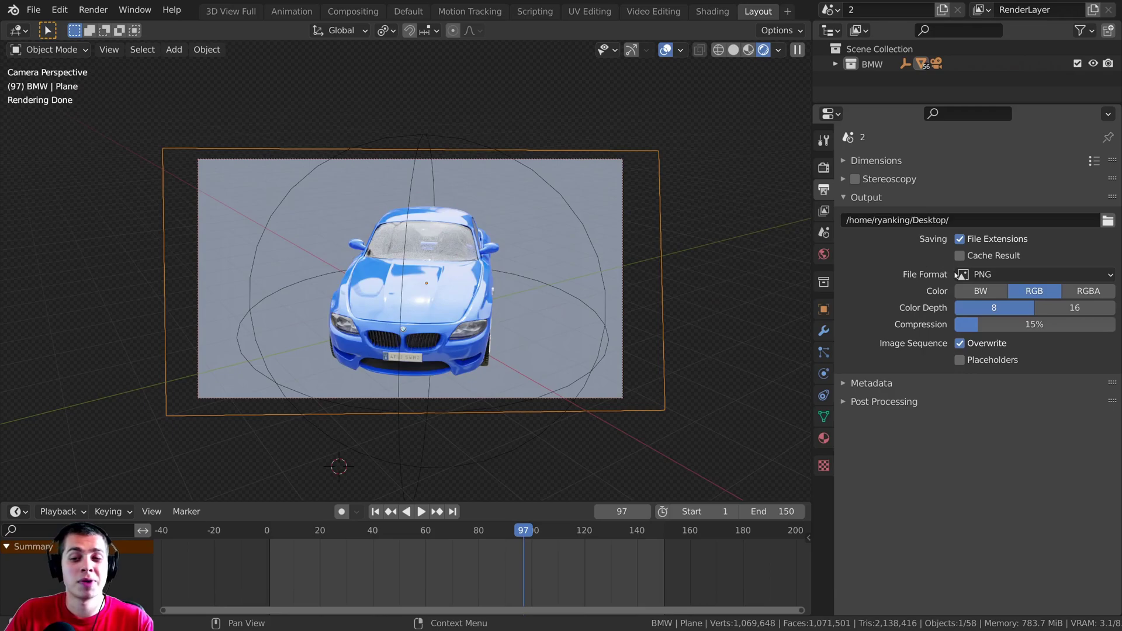
{"action": "left_click", "coordinate": [984, 275]}
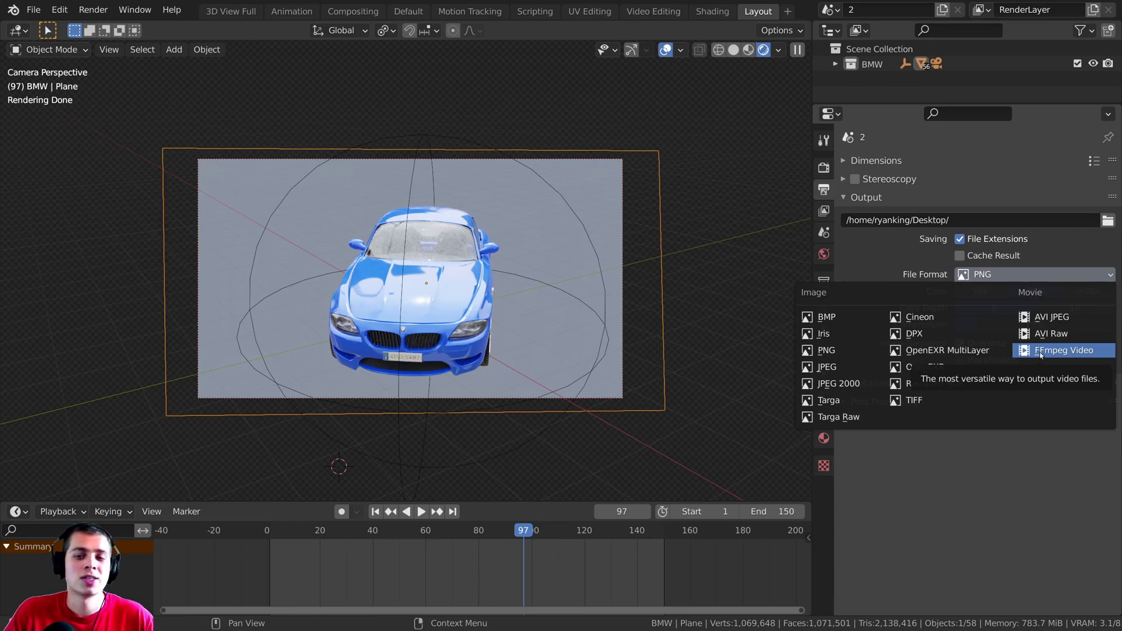
{"action": "left_click", "coordinate": [843, 355]}
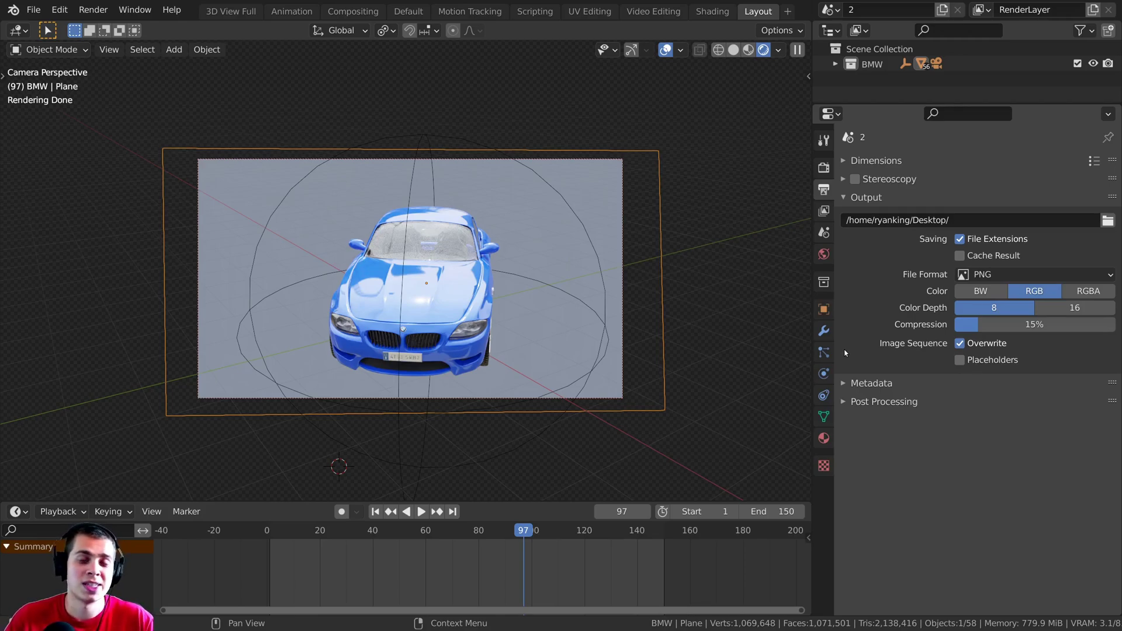
Step: Set the output folder to the Desktop's New Folder, switch to solid shading, and save Turntable BMW Z4 Coupe
{"action": "left_click", "coordinate": [1105, 220]}
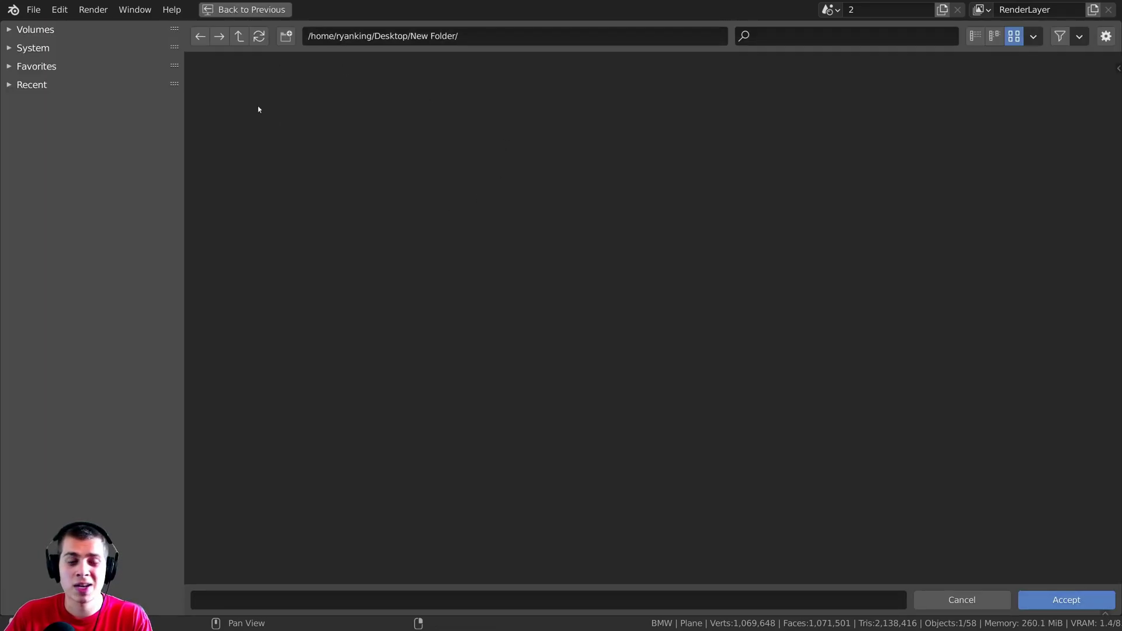
{"action": "left_click", "coordinate": [1067, 600]}
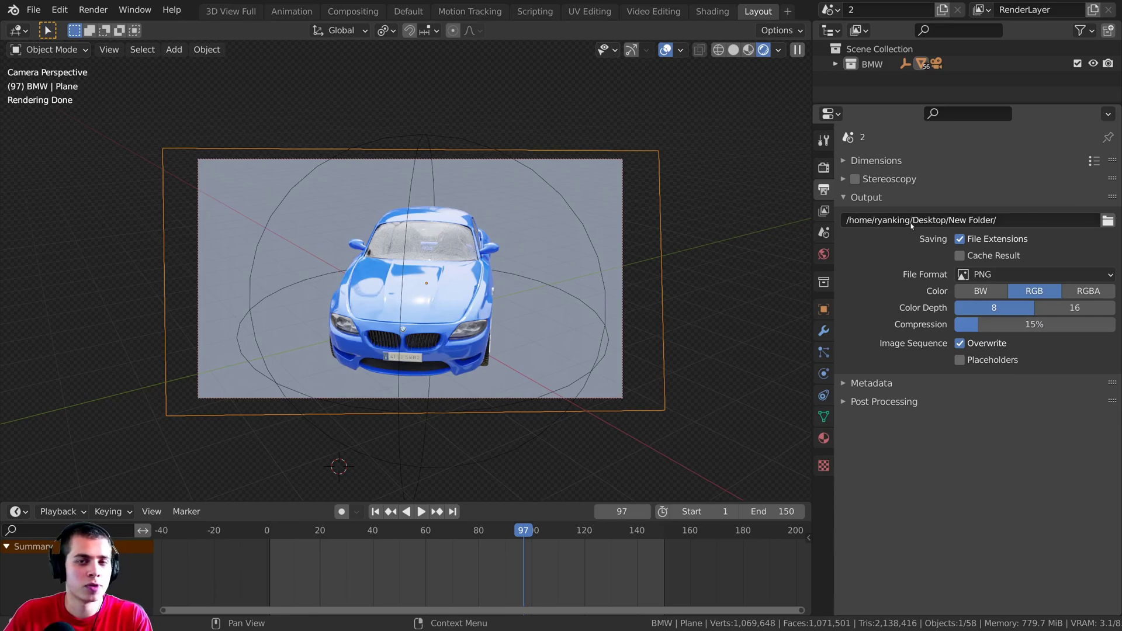
{"action": "key", "text": "z"}
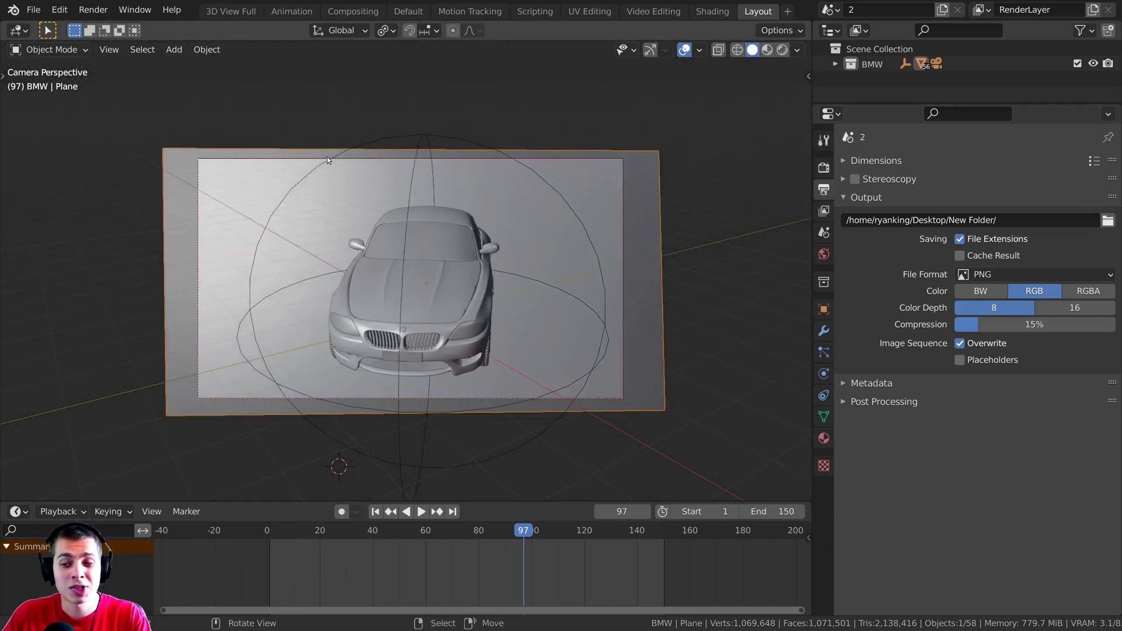
{"action": "key", "text": "ctrl+s"}
{"action": "left_click", "coordinate": [93, 10]}
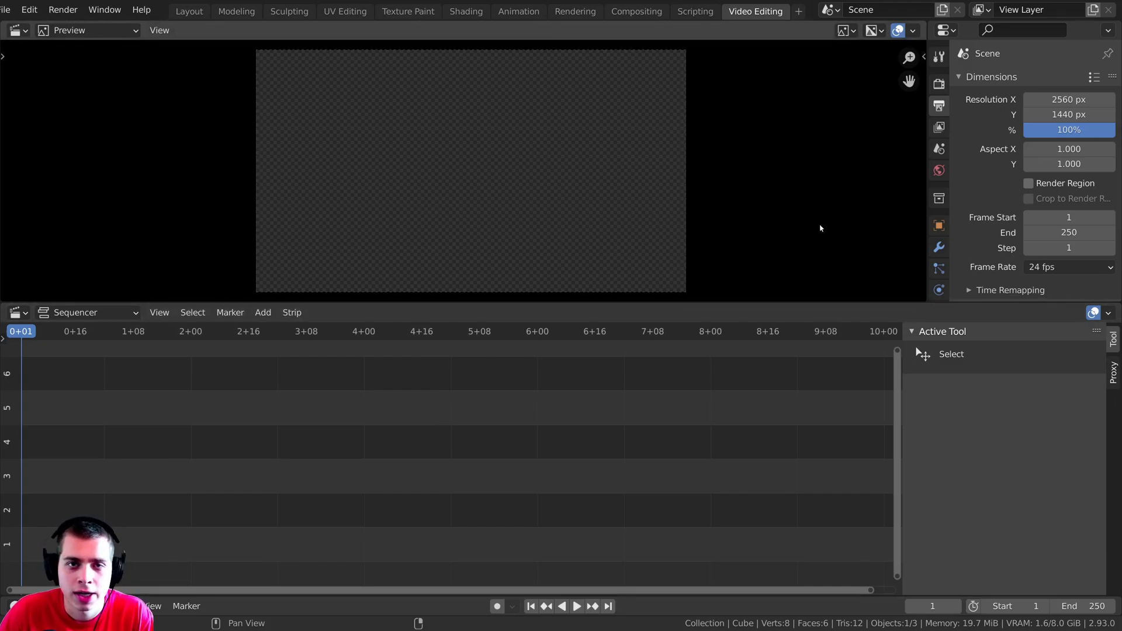
Step: Add a Video Editing workspace
{"action": "left_click", "coordinate": [798, 11]}
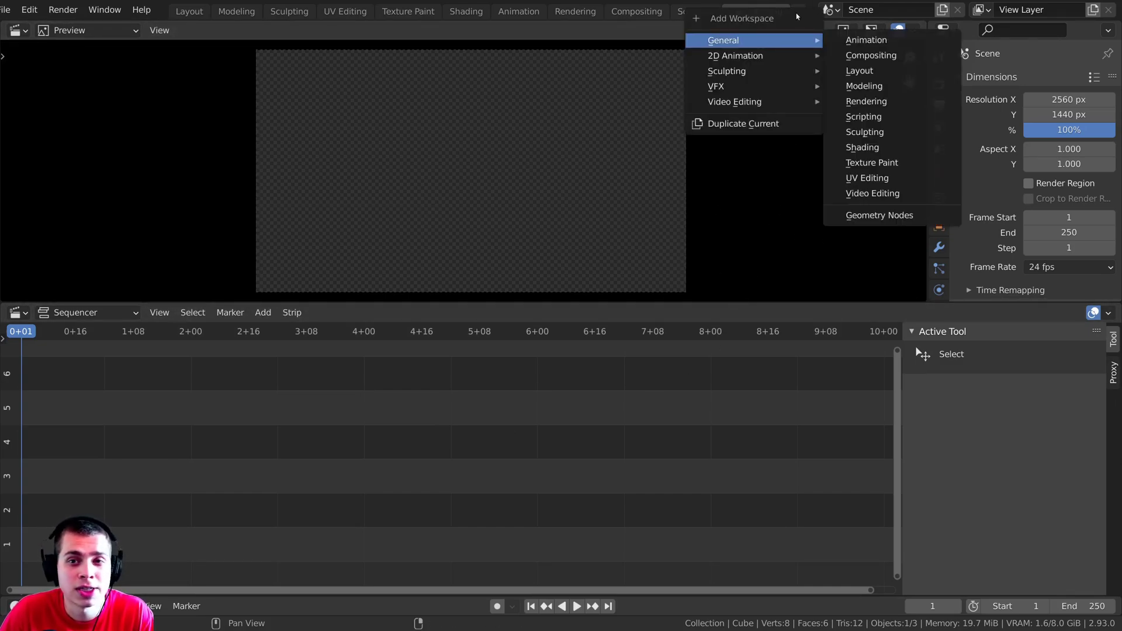
{"action": "mouse_move", "coordinate": [759, 101]}
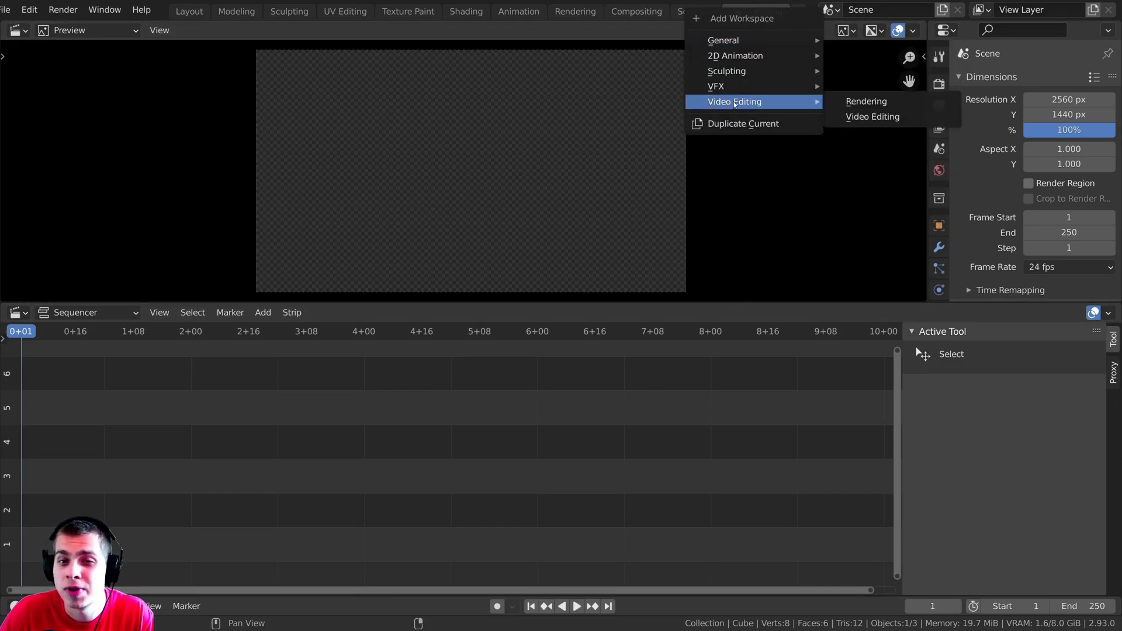
{"action": "left_click", "coordinate": [858, 118]}
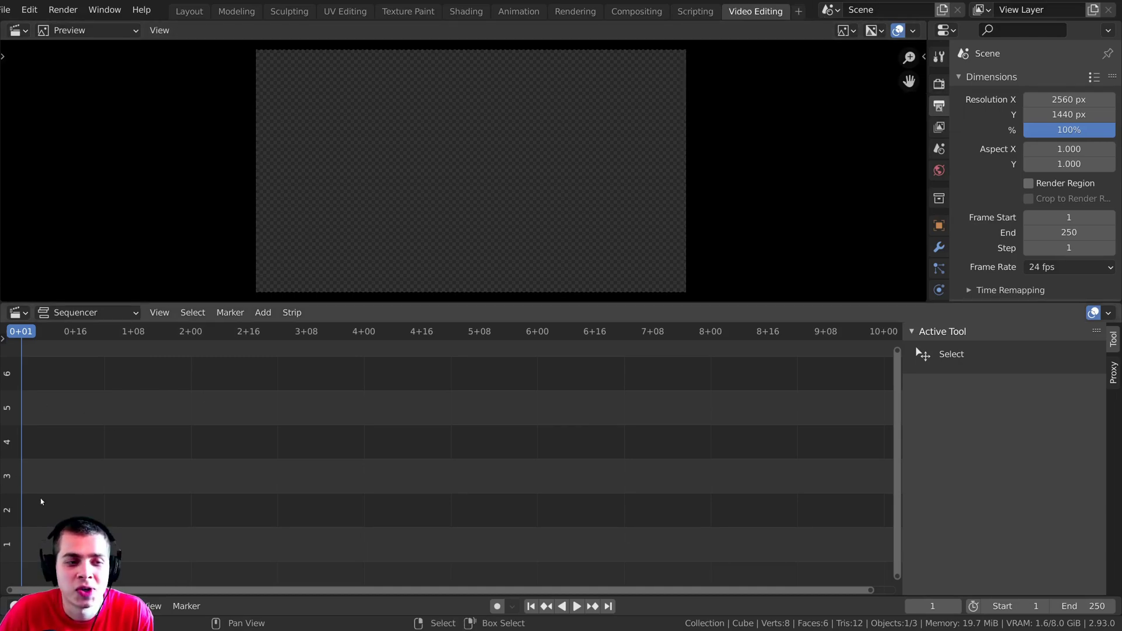
Step: Load all rendered PNG frames from New Folder as one image strip
{"action": "key", "text": "shift+a"}
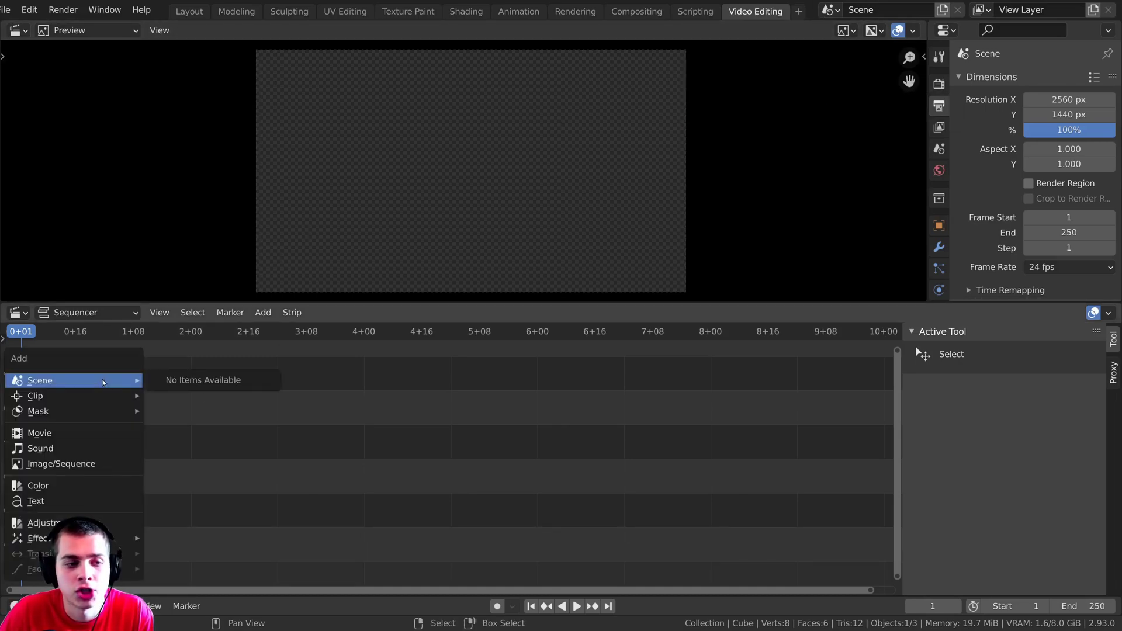
{"action": "left_click", "coordinate": [86, 467]}
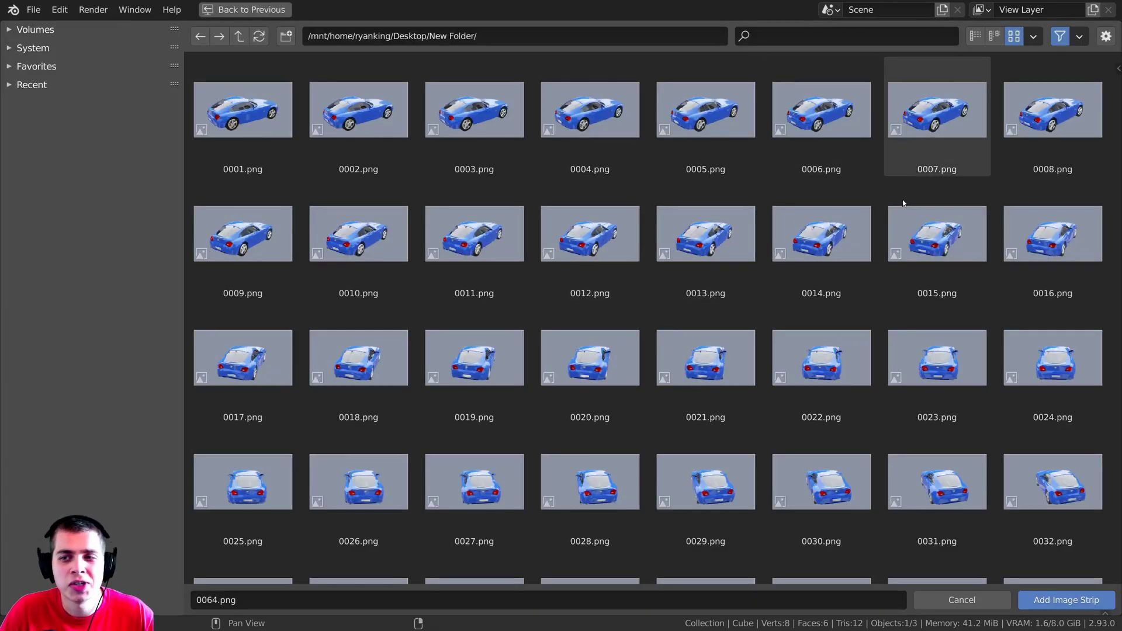
{"action": "scroll", "coordinate": [510, 187], "scroll_direction": "down", "scroll_amount": 10}
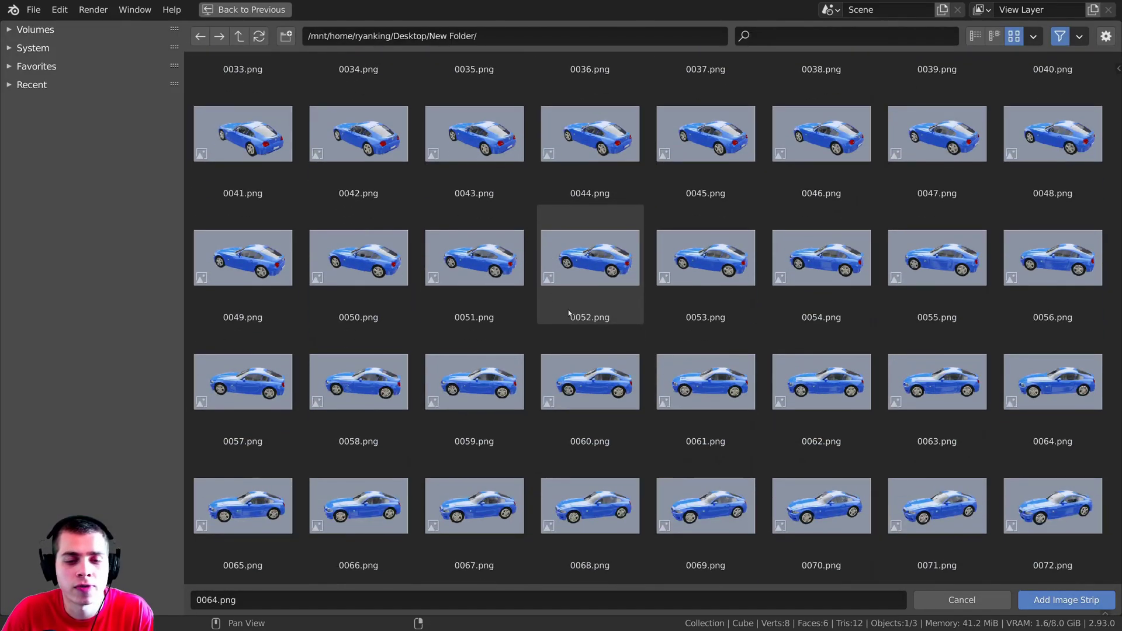
{"action": "scroll", "coordinate": [568, 314], "scroll_direction": "down", "scroll_amount": 2}
{"action": "key", "text": "a"}
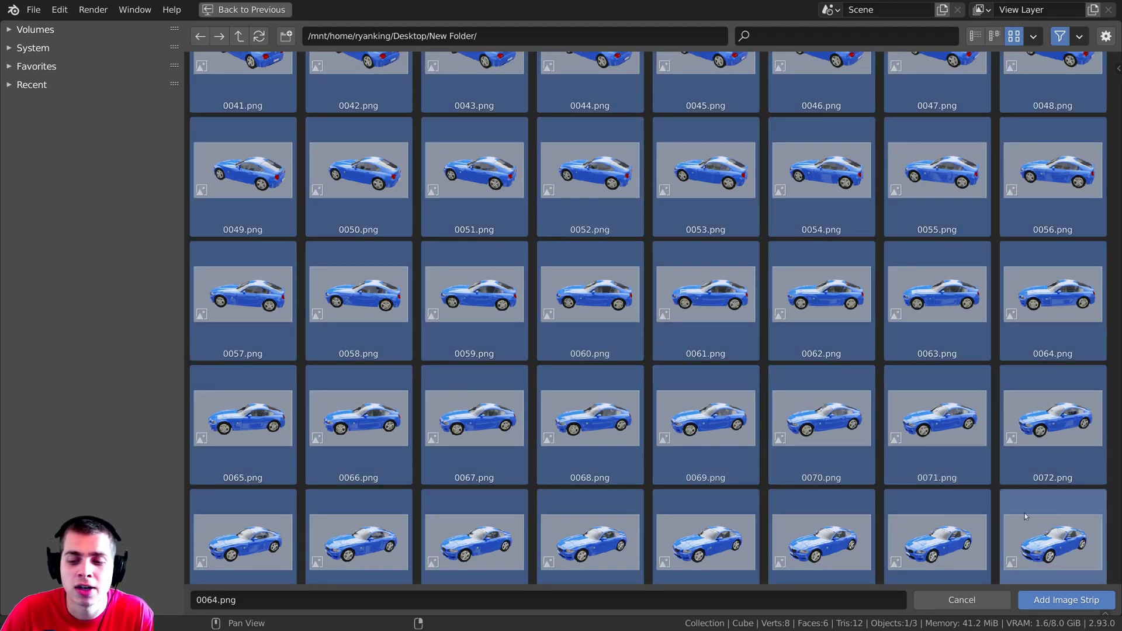
{"action": "left_click", "coordinate": [1066, 600]}
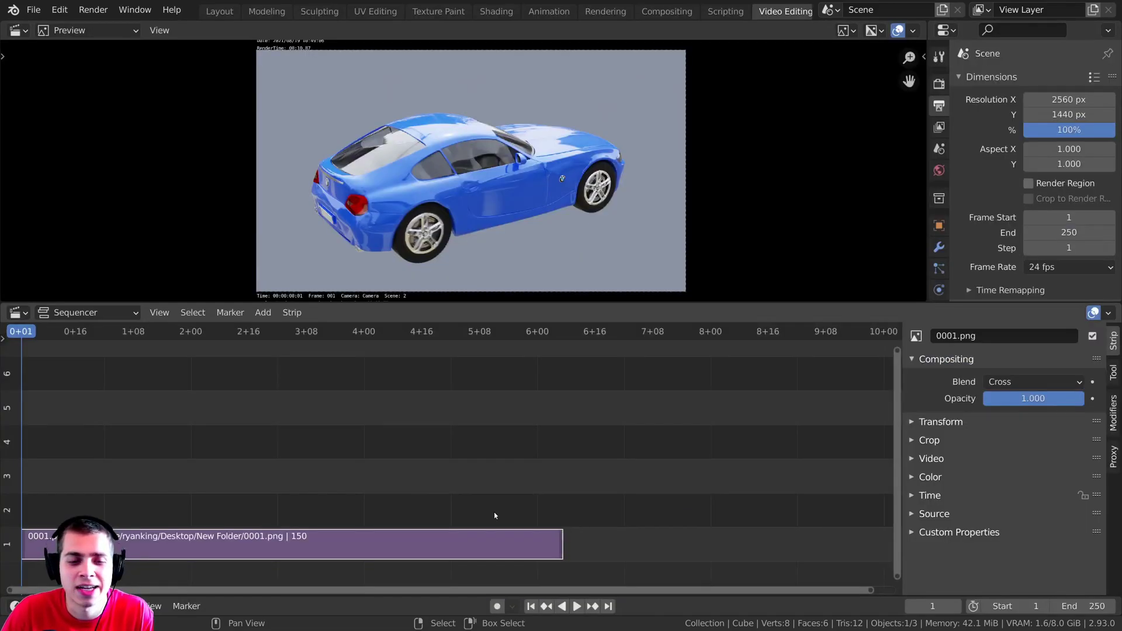
{"action": "scroll", "coordinate": [555, 474], "scroll_direction": "down", "scroll_amount": 4}
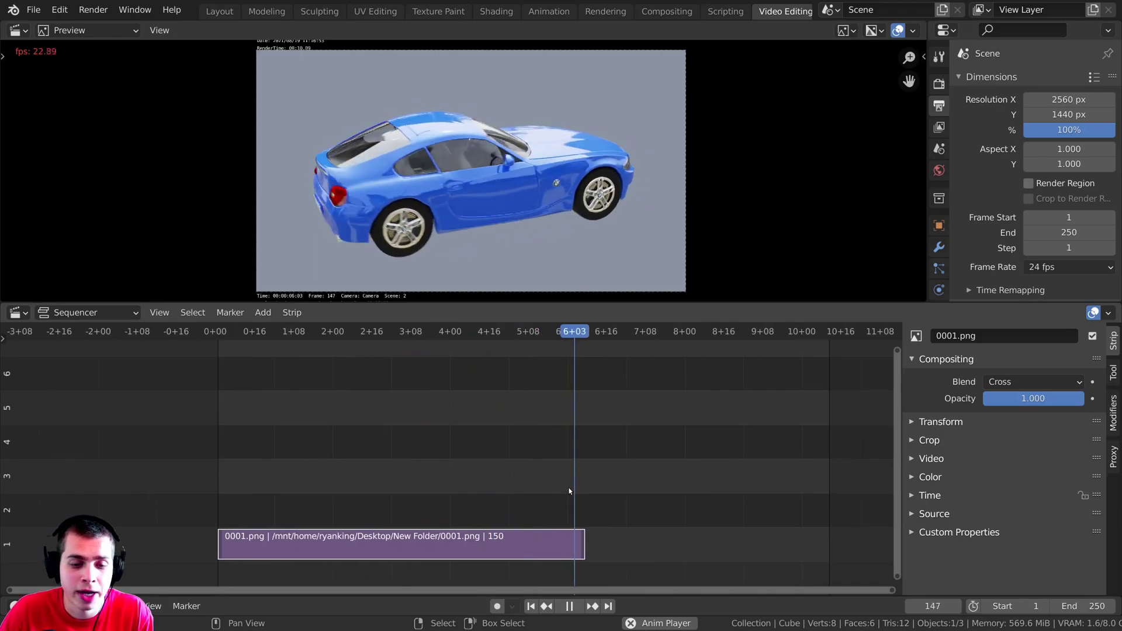
Step: Duplicate the 150-frame strip twice end to end, running to frame 450, and play it back
{"action": "key", "text": "g"}
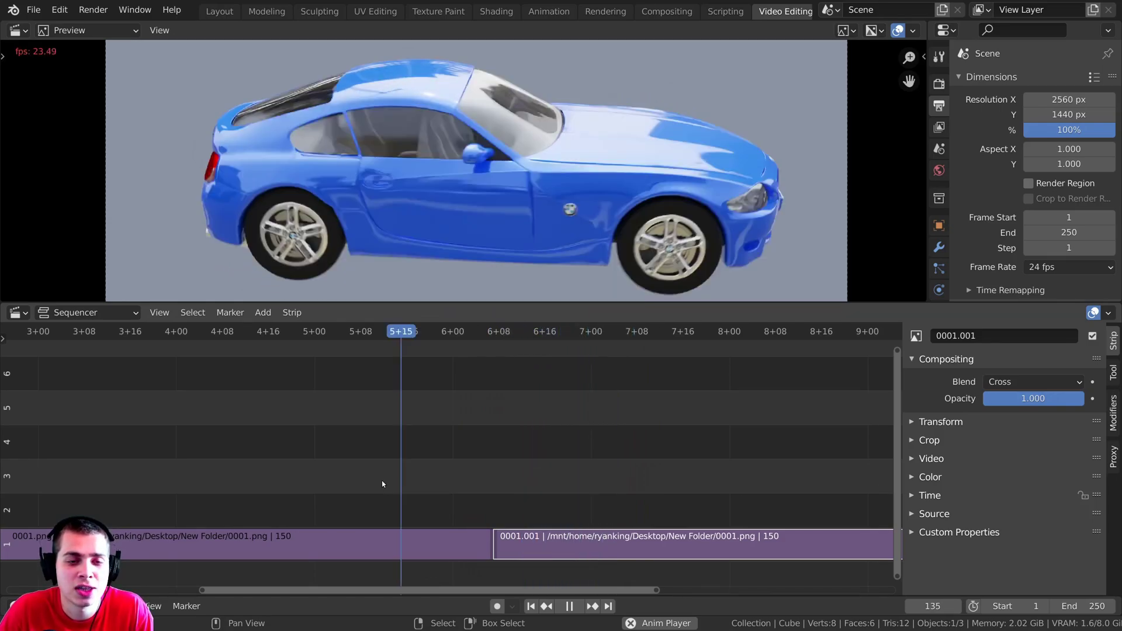
{"action": "scroll", "coordinate": [467, 480], "scroll_direction": "down", "scroll_amount": 10}
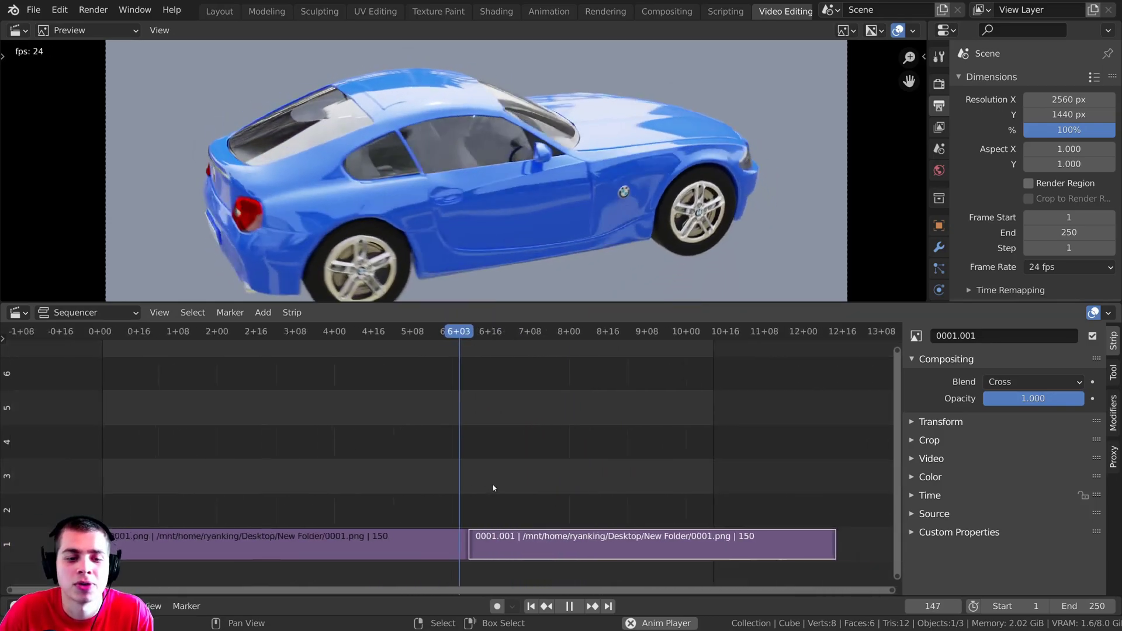
{"action": "key", "text": "shift+d"}
{"action": "left_click", "coordinate": [525, 491]}
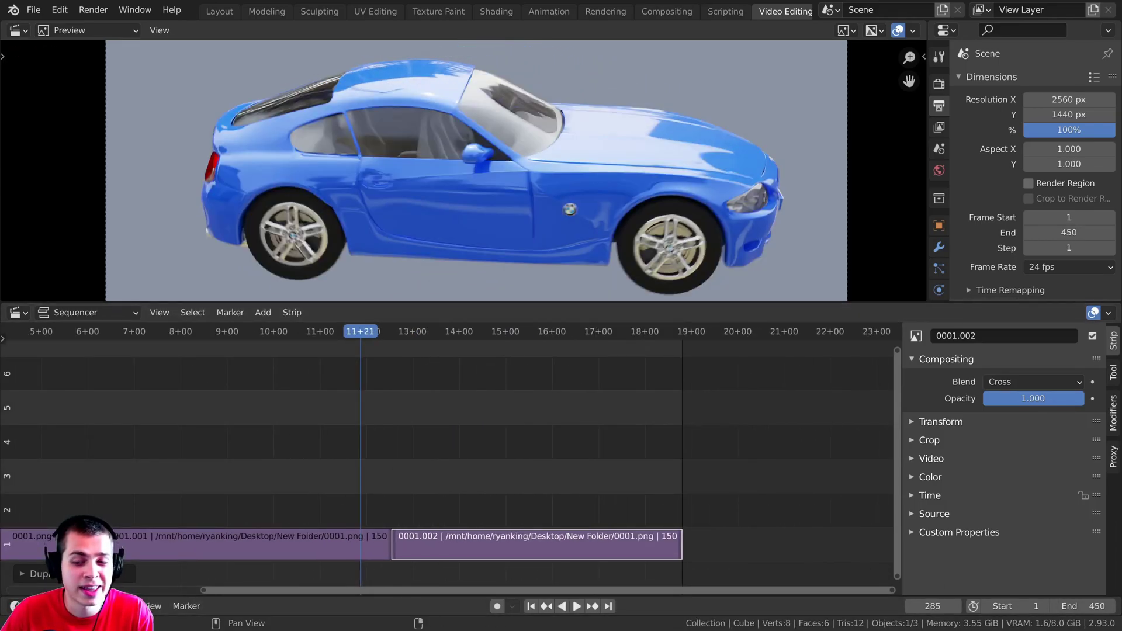
{"action": "key", "text": "Home"}
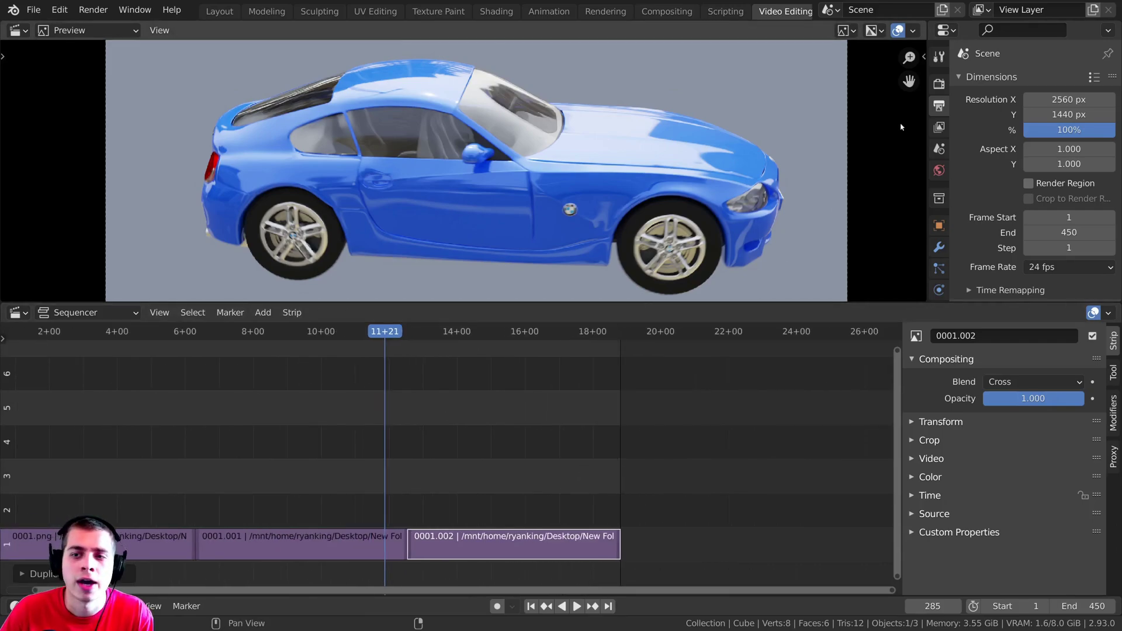
{"action": "key", "text": "space"}
{"action": "scroll", "coordinate": [1046, 158], "scroll_direction": "down", "scroll_amount": 8}
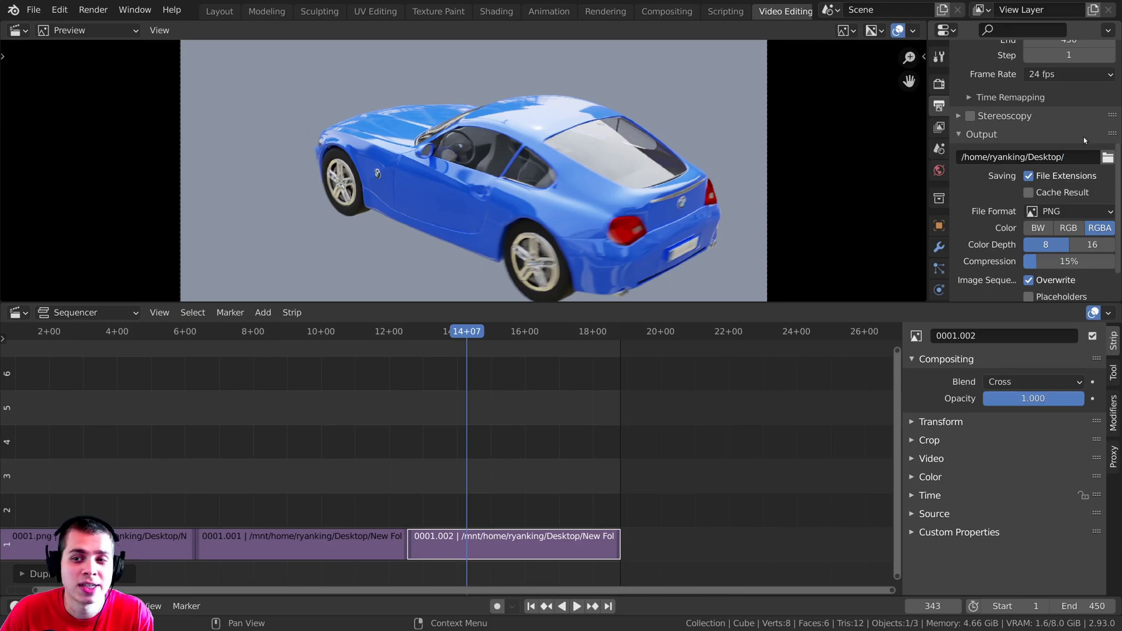
Step: Set the output format to FFmpeg Video with an MPEG-4 container and H.264 codec
{"action": "left_click", "coordinate": [1046, 211]}
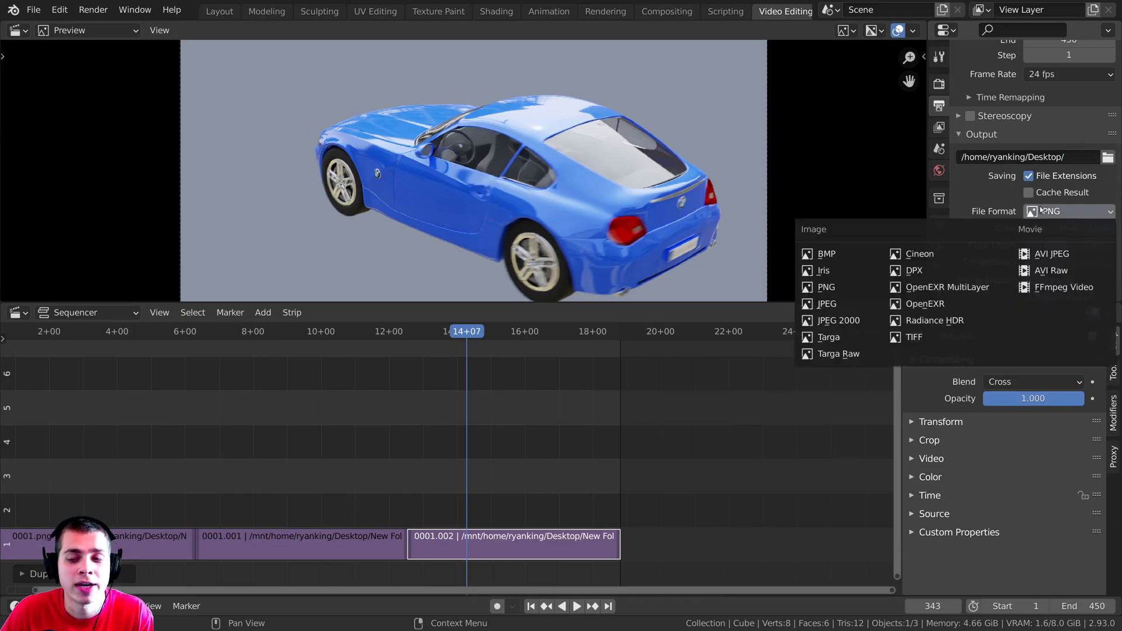
{"action": "left_click", "coordinate": [1049, 288]}
{"action": "left_click", "coordinate": [994, 256]}
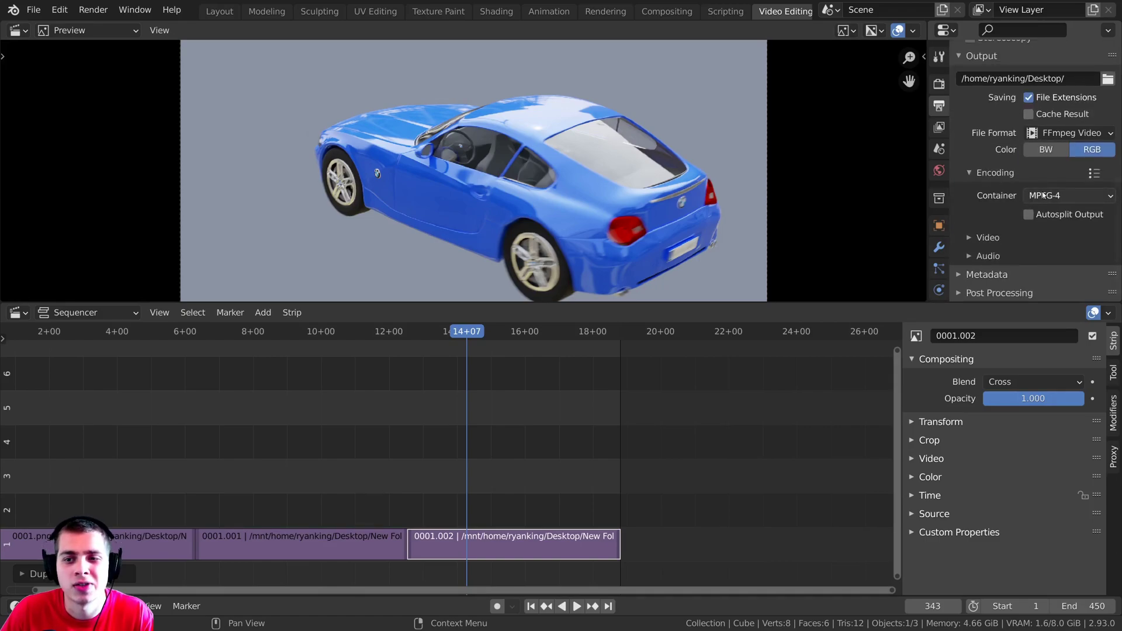
{"action": "left_click", "coordinate": [969, 239]}
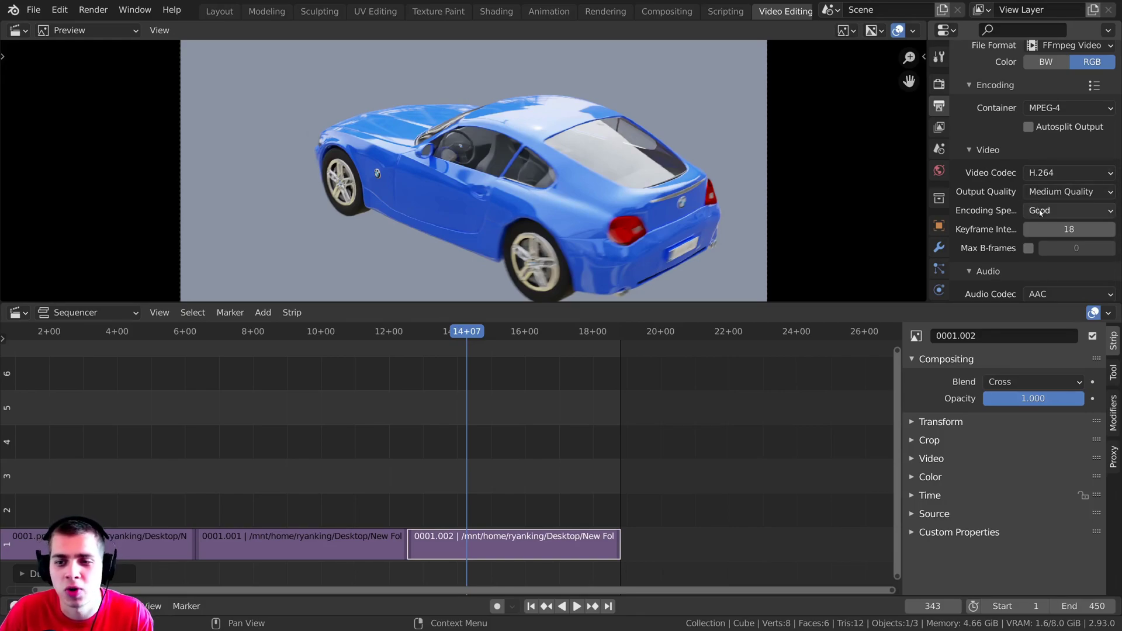
{"action": "scroll", "coordinate": [1039, 212], "scroll_direction": "down", "scroll_amount": 4}
{"action": "scroll", "coordinate": [1039, 213], "scroll_direction": "up", "scroll_amount": 12}
{"action": "left_click", "coordinate": [90, 11]}
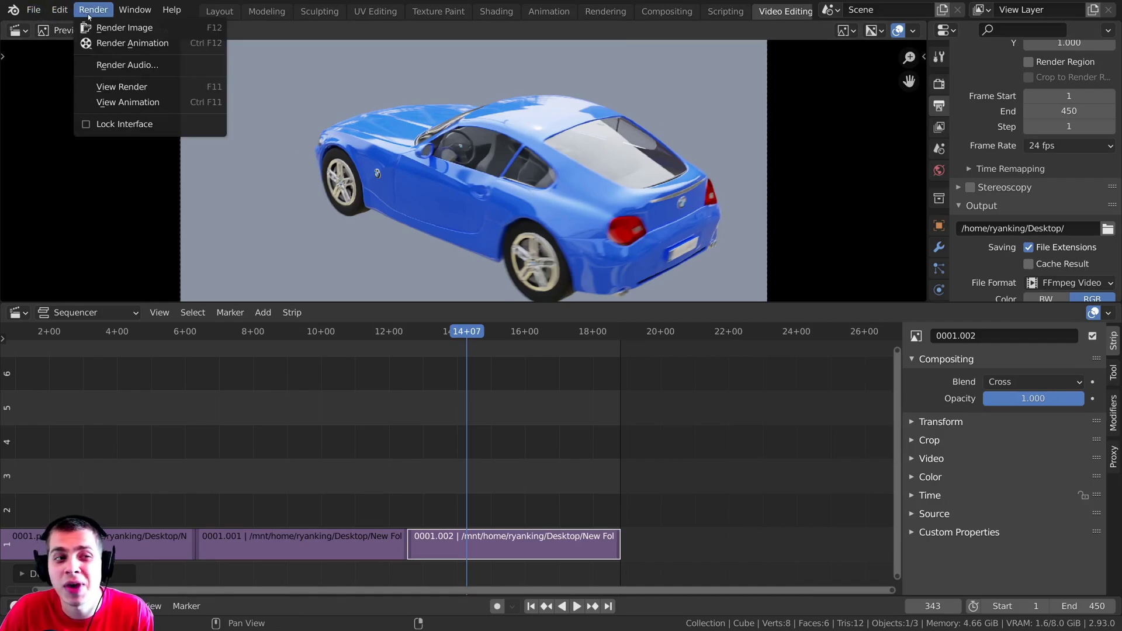
Step: Render the 450-frame sequence to video with Render Animation
{"action": "left_click", "coordinate": [133, 43]}
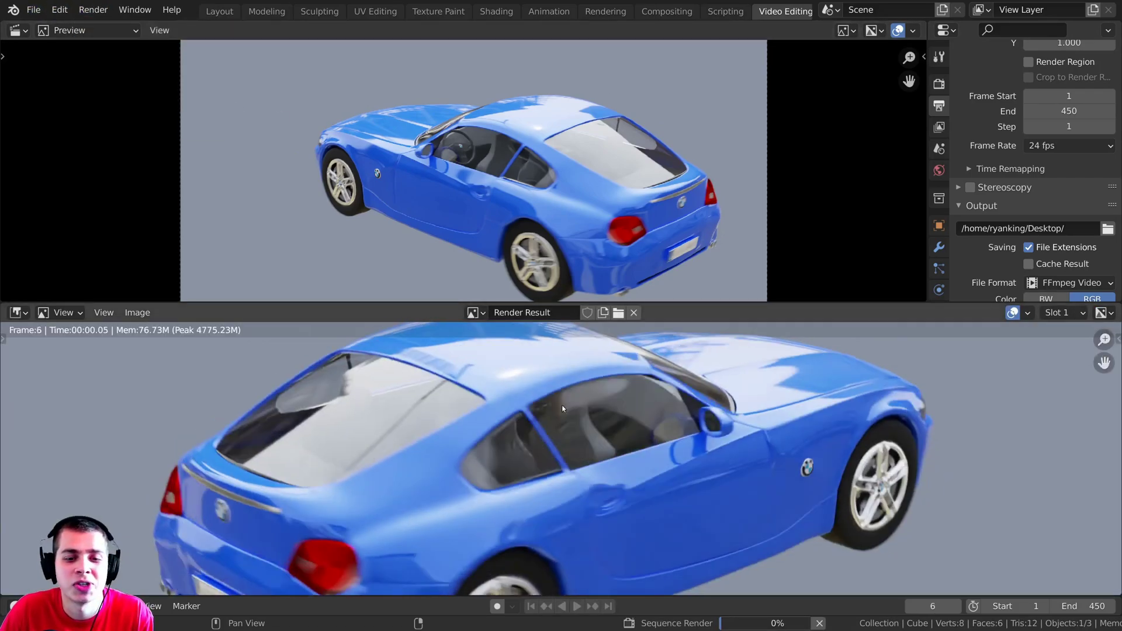